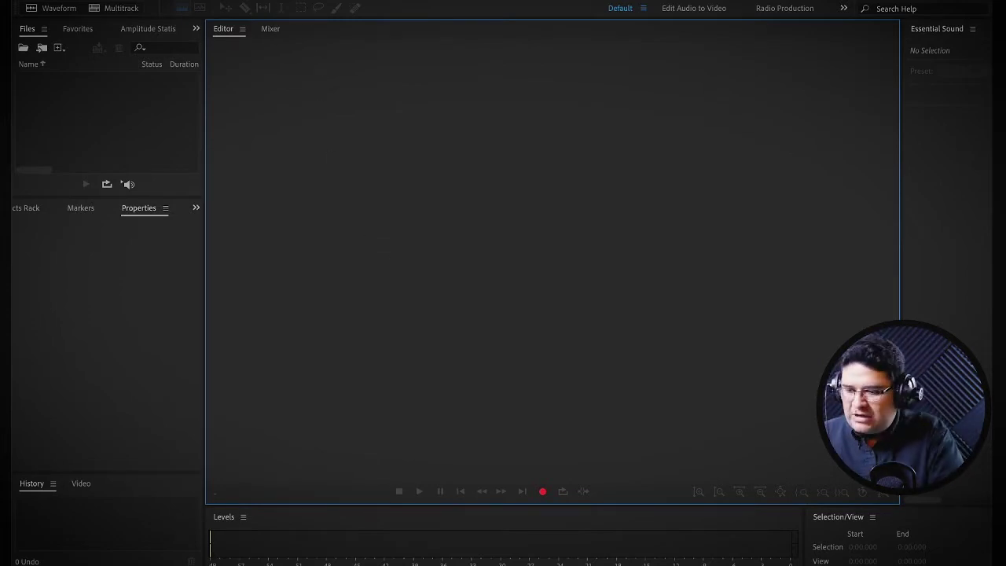
Start a new multitrack session and name it test.
{"action": "left_click", "coordinate": [142, 0]}
{"action": "mouse_move", "coordinate": [146, 2]}
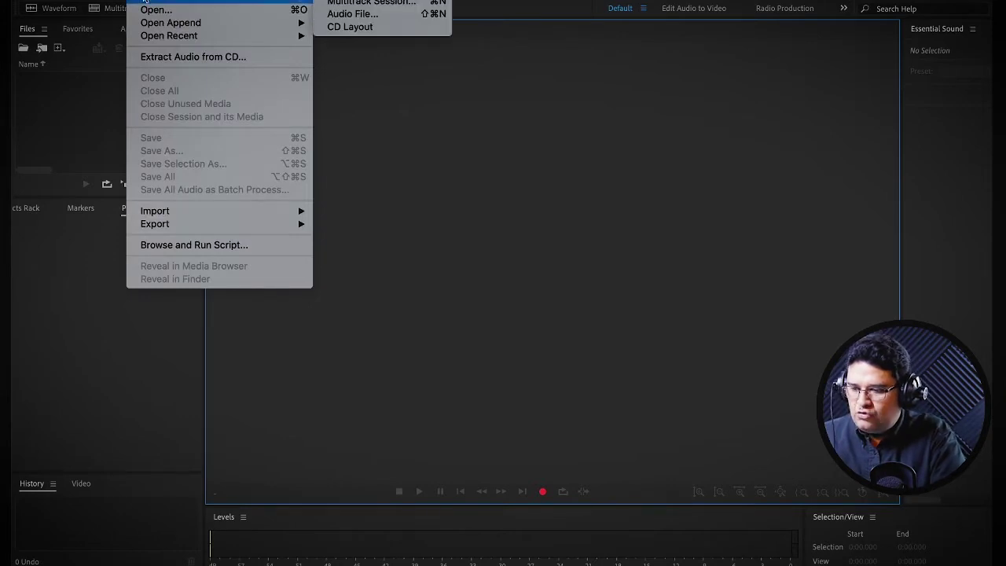
{"action": "left_click", "coordinate": [351, 3]}
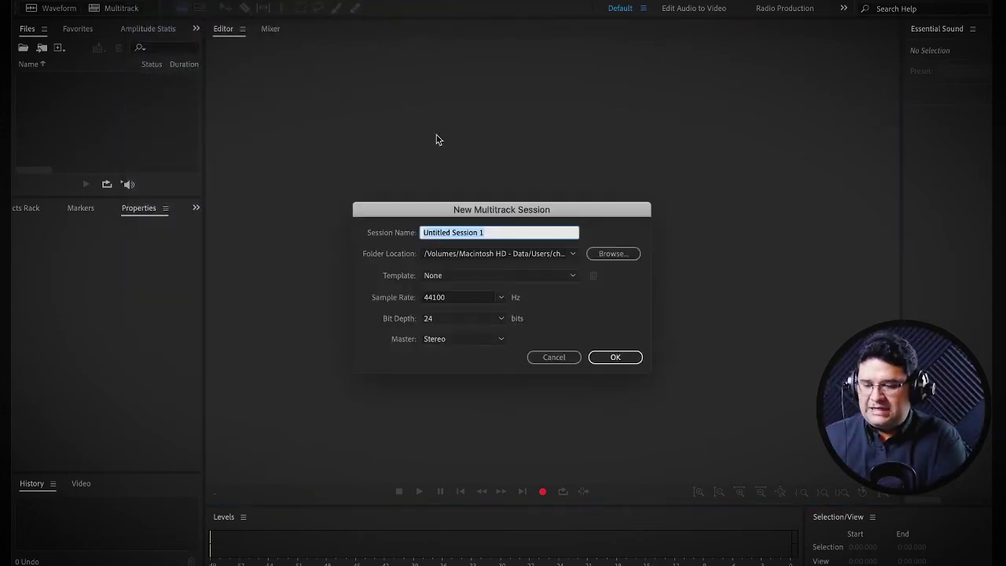
{"action": "type", "text": "test"}
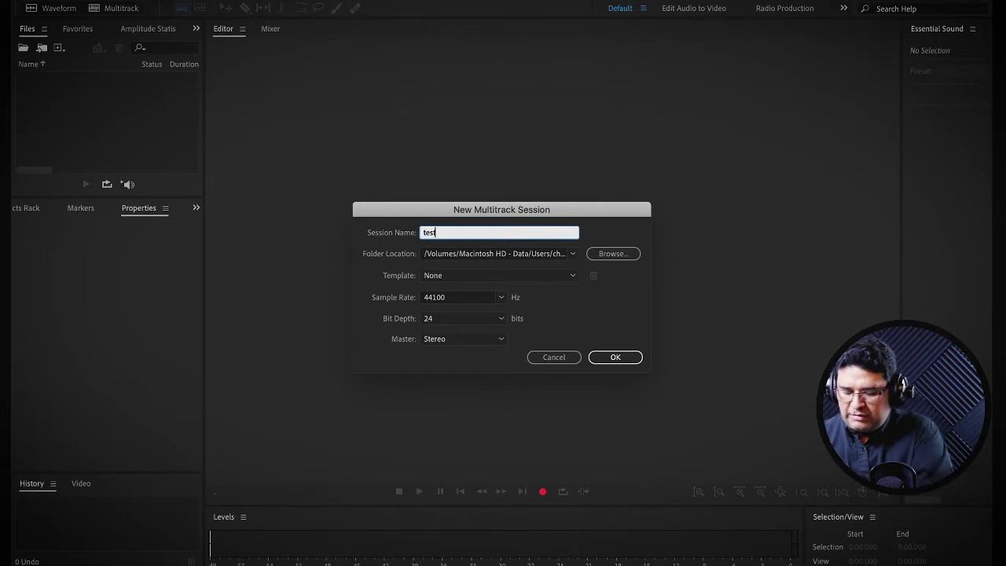
Create a folder named test inside Documents/podcats-jld, choose it as the session location and create the session.
{"action": "left_click", "coordinate": [607, 259]}
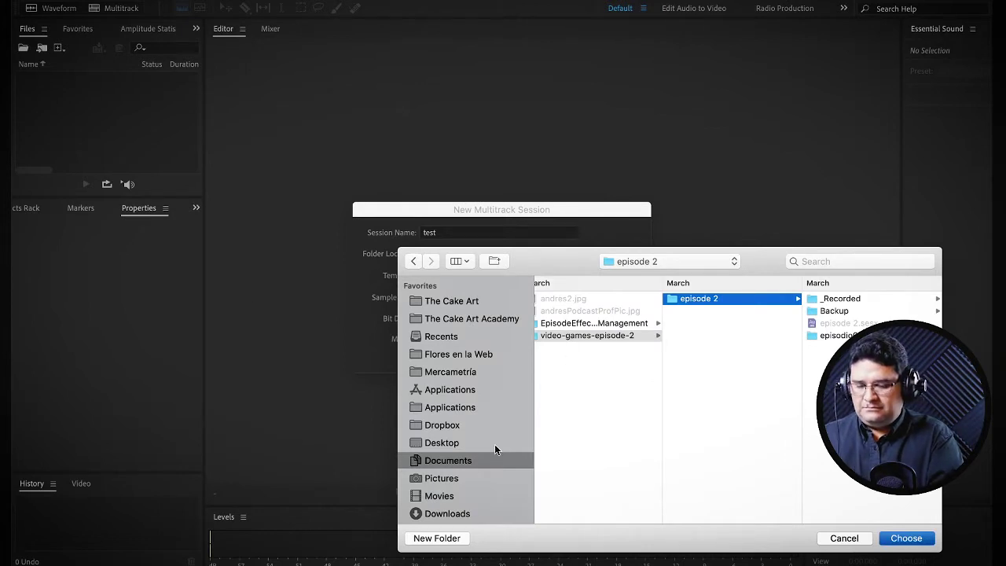
{"action": "left_click", "coordinate": [446, 464]}
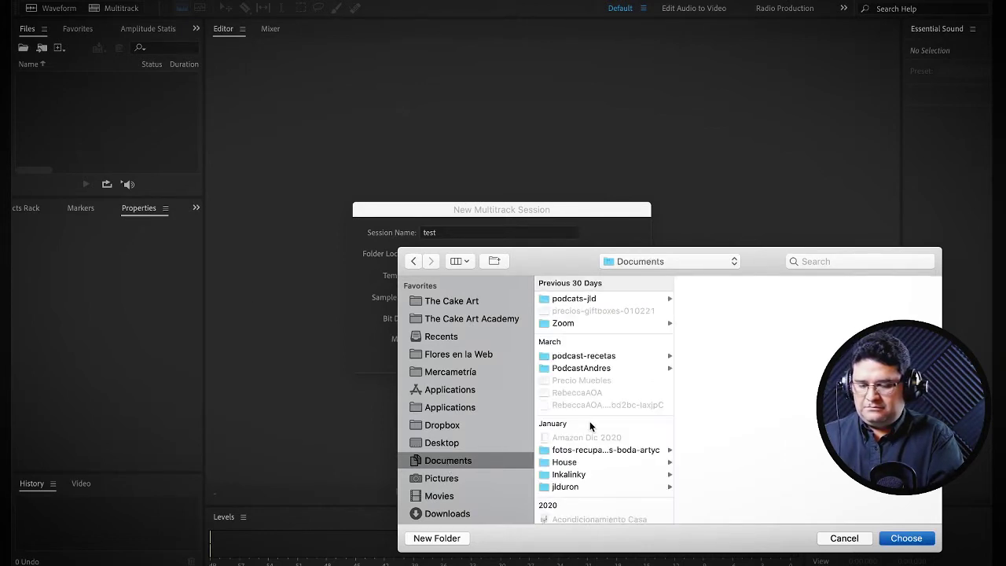
{"action": "left_click", "coordinate": [576, 300]}
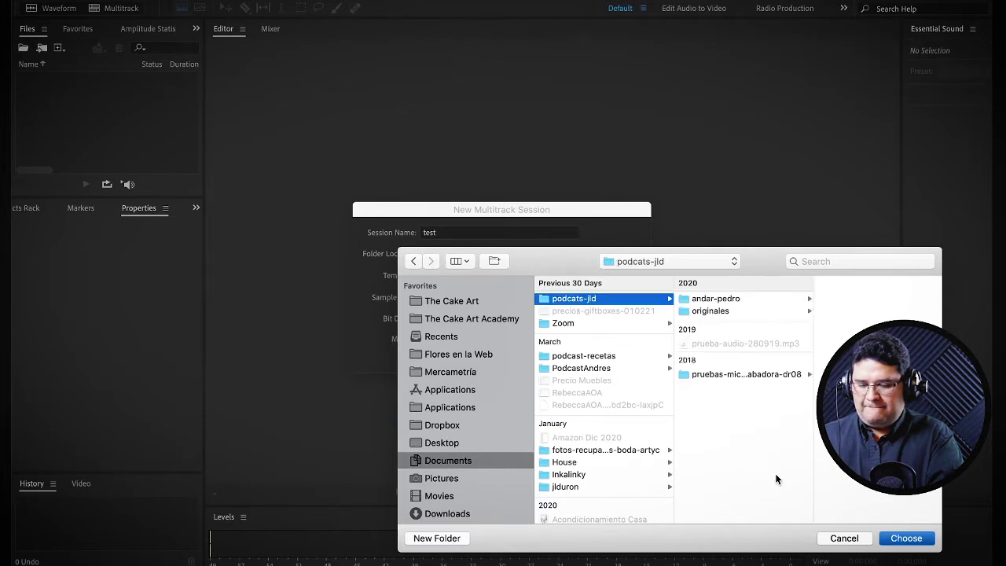
{"action": "left_click", "coordinate": [452, 541]}
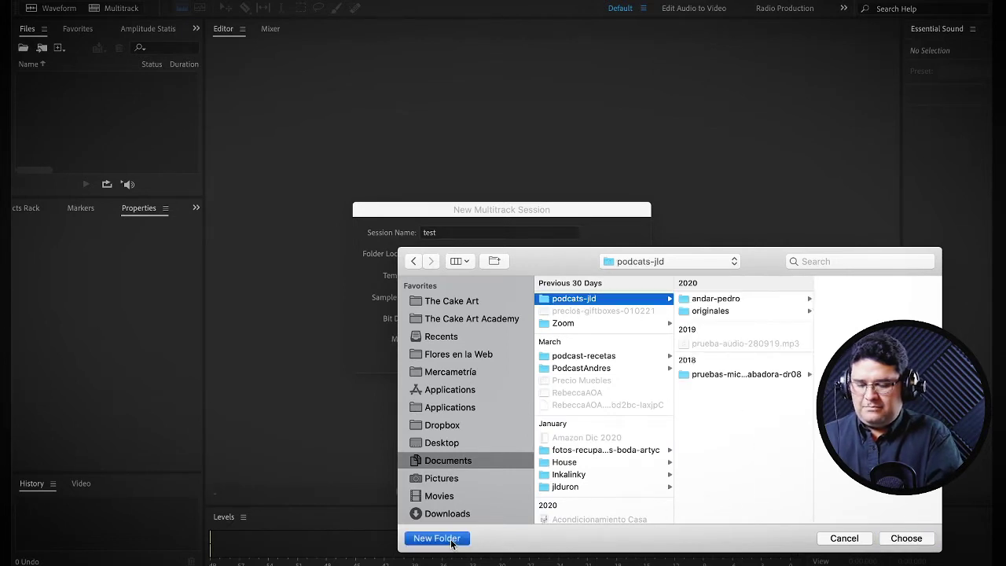
{"action": "type", "text": "test"}
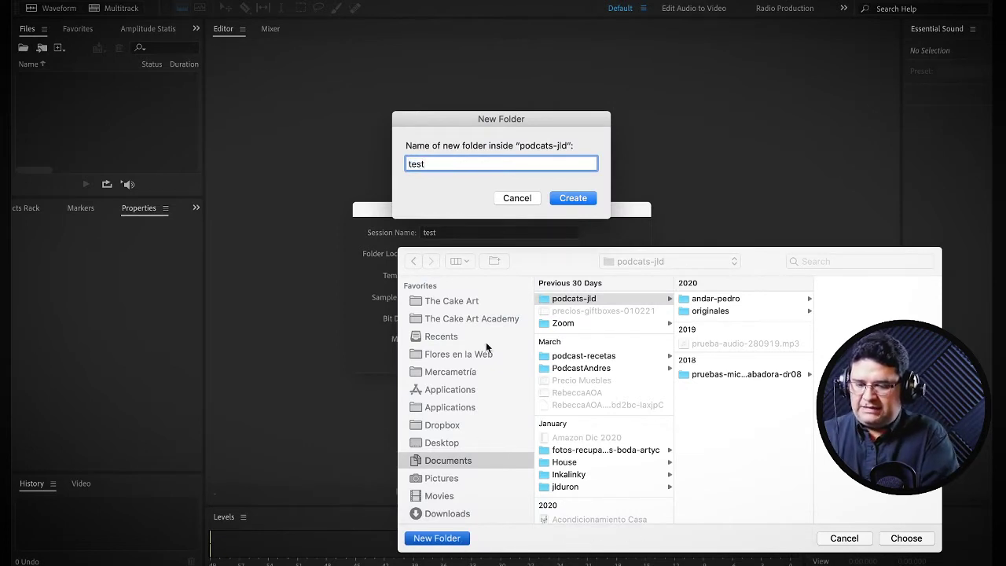
{"action": "left_click", "coordinate": [573, 198]}
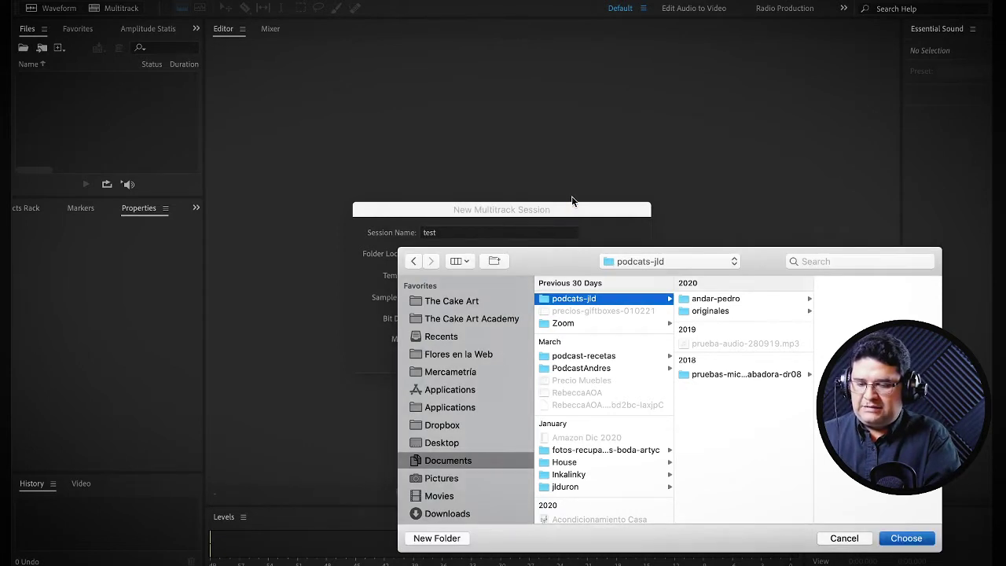
{"action": "left_click", "coordinate": [905, 537]}
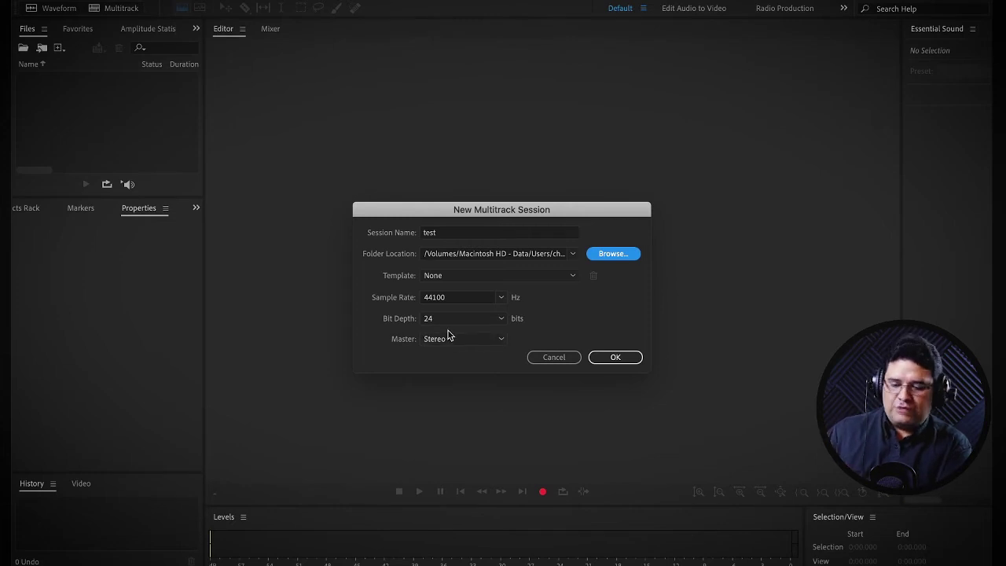
{"action": "left_click", "coordinate": [609, 360]}
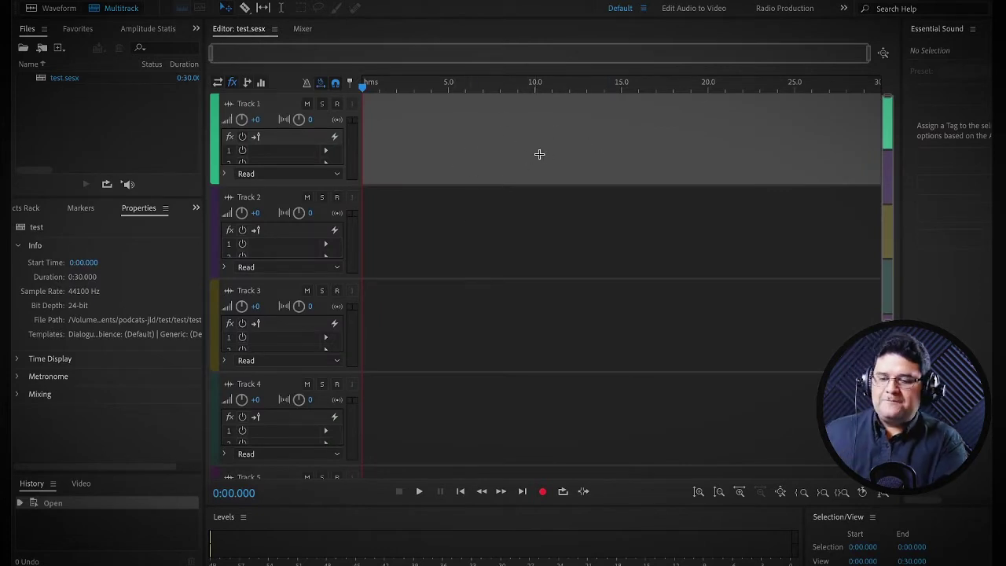
Rename Track 1 as voz.
{"action": "scroll", "coordinate": [465, 350], "scroll_direction": "down", "scroll_amount": 5}
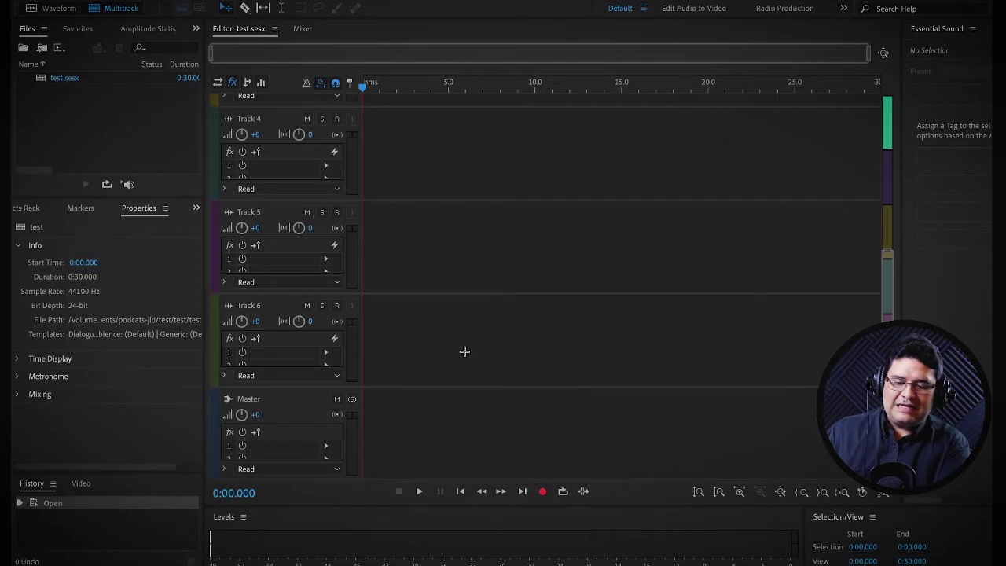
{"action": "scroll", "coordinate": [465, 351], "scroll_direction": "up", "scroll_amount": 5}
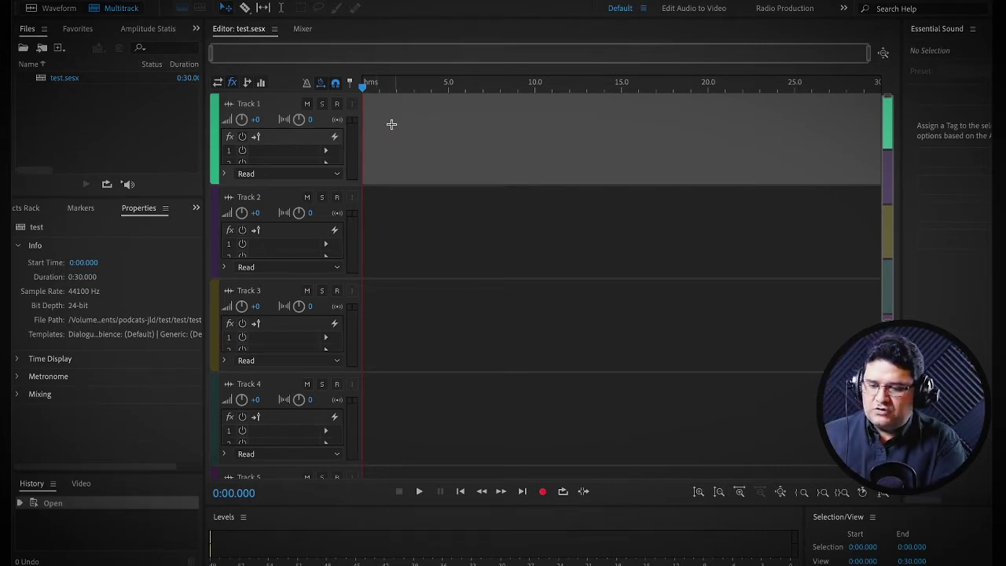
{"action": "left_click", "coordinate": [248, 109]}
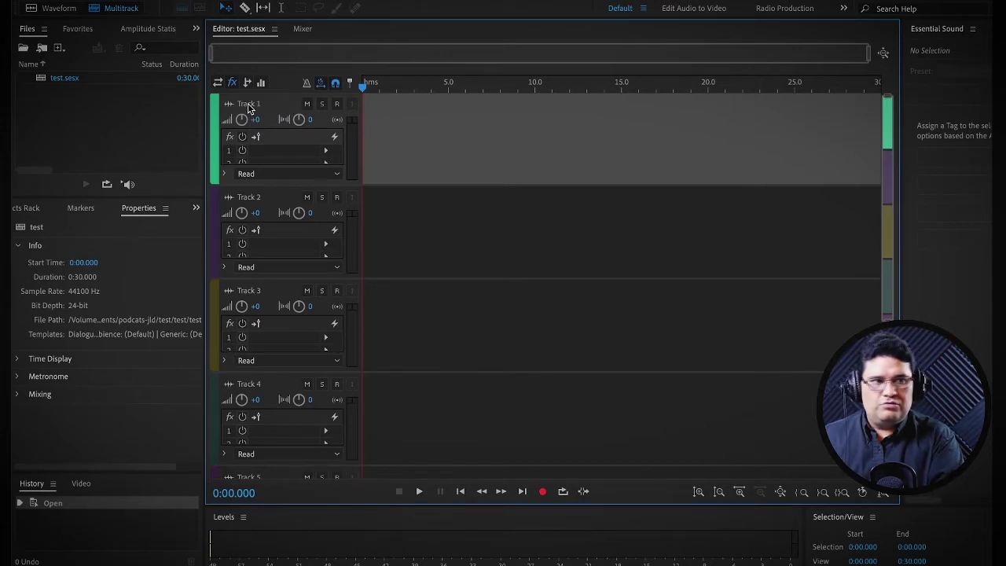
{"action": "double_click", "coordinate": [248, 107]}
{"action": "type", "text": "voz"}
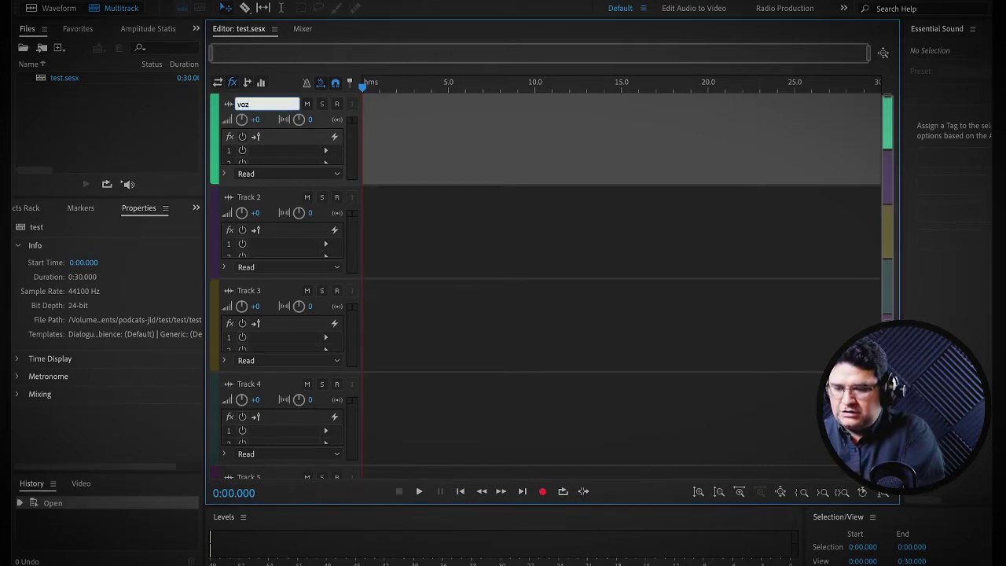
{"action": "key", "text": "Return"}
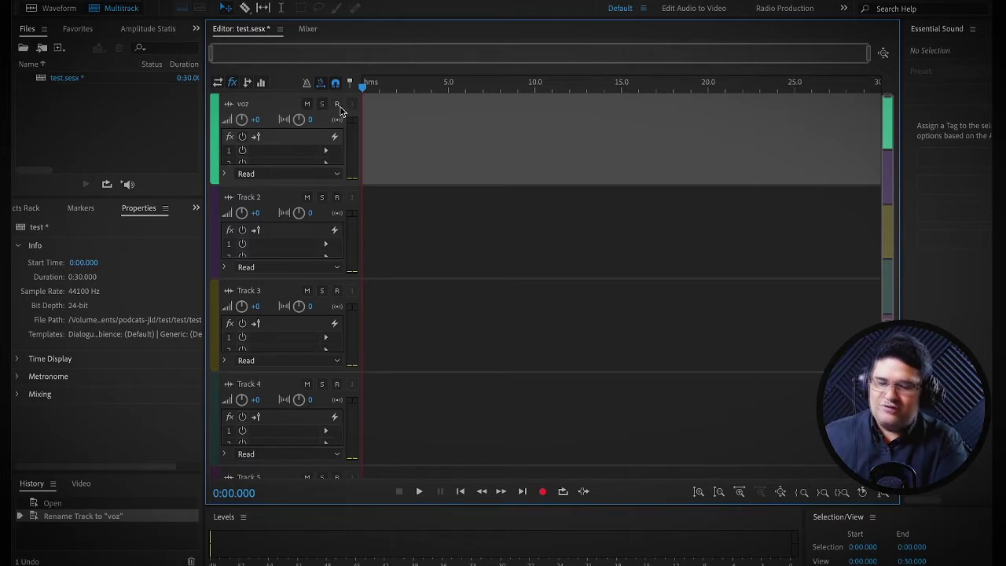
Arm the voz track for recording and record a voice clip about 9 seconds long from the session start.
{"action": "left_click", "coordinate": [337, 104]}
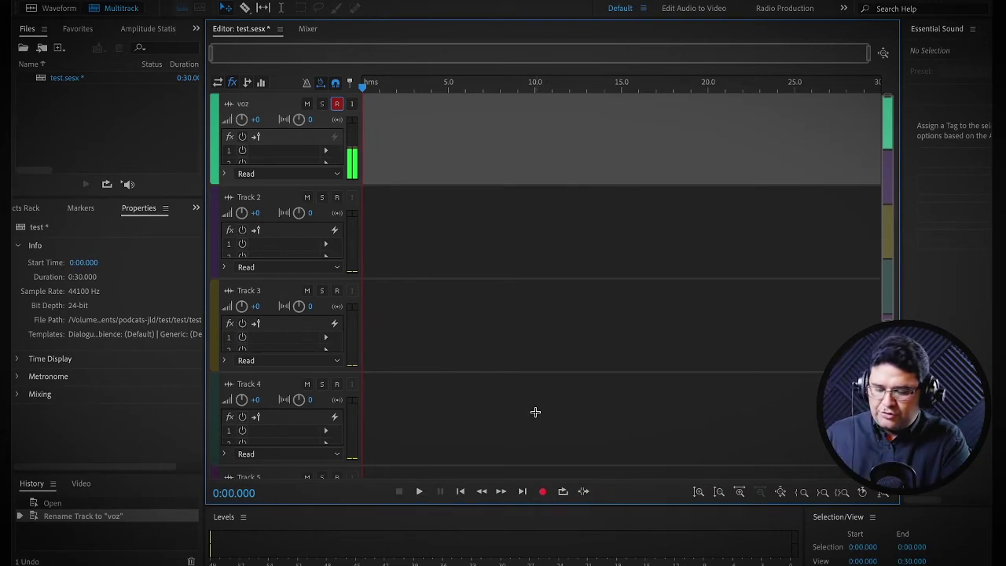
{"action": "key", "text": "shift+space"}
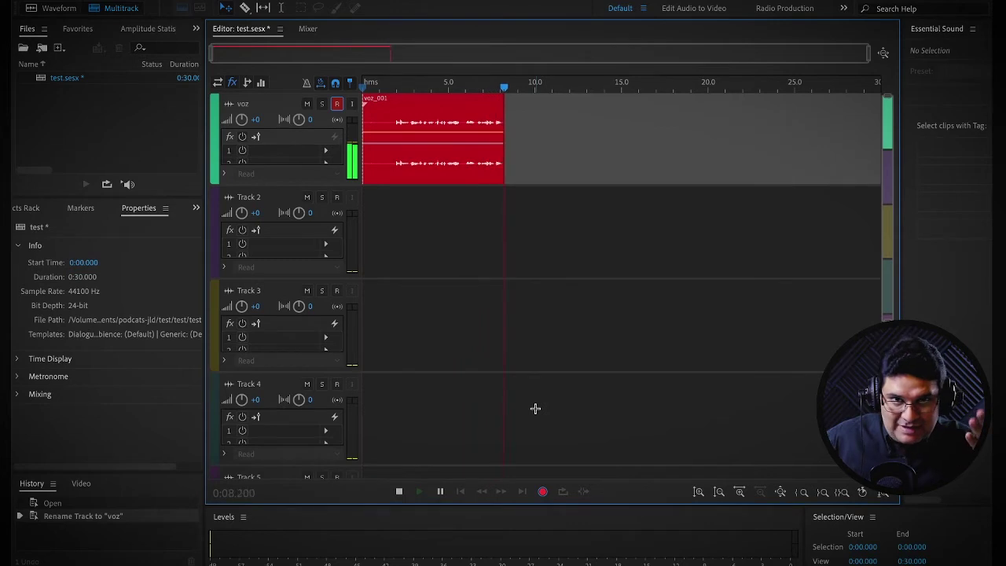
{"action": "key", "text": "space"}
Play the recorded voice clip from the beginning through to its end, then stop playback.
{"action": "left_click", "coordinate": [461, 492]}
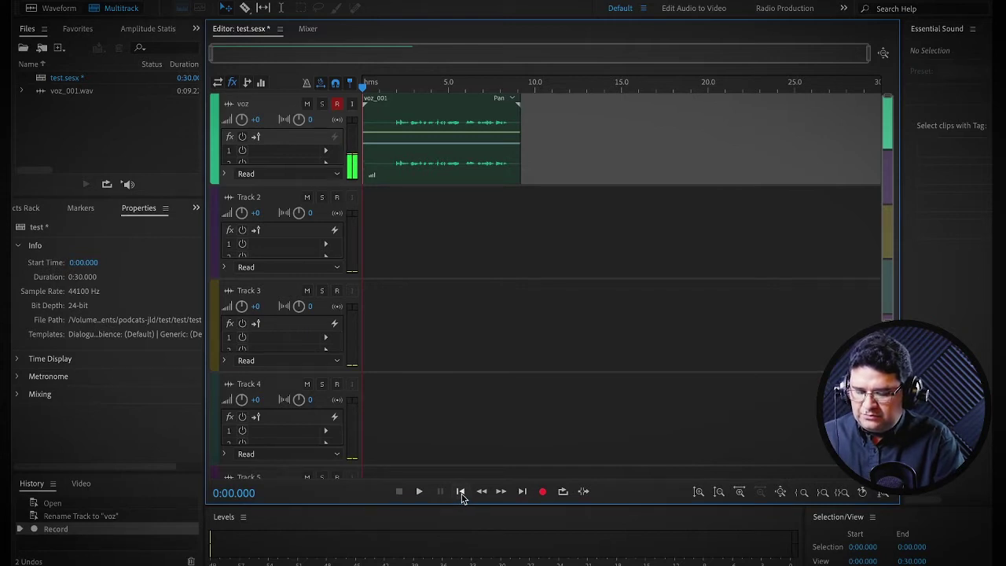
{"action": "key", "text": "space"}
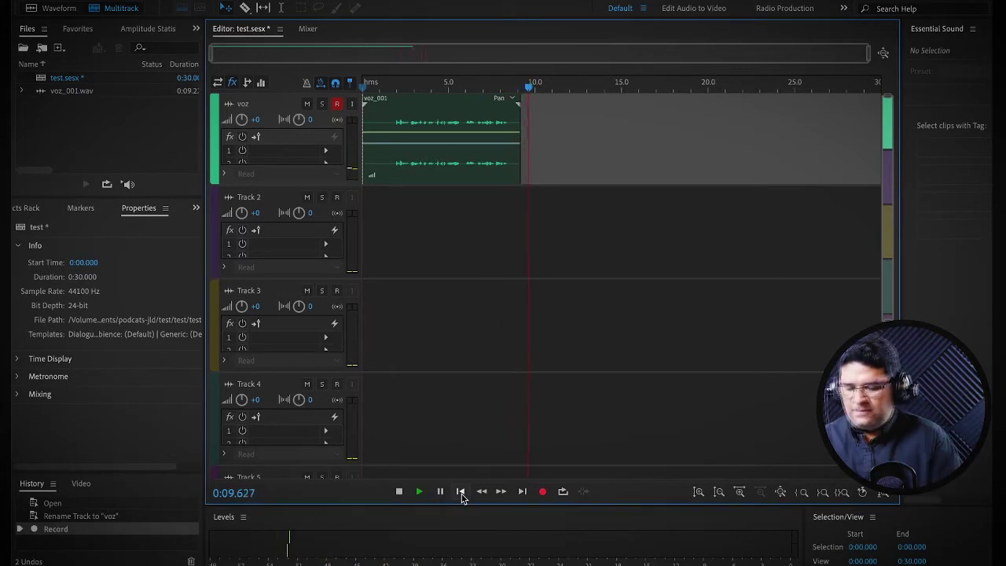
{"action": "left_click", "coordinate": [400, 492]}
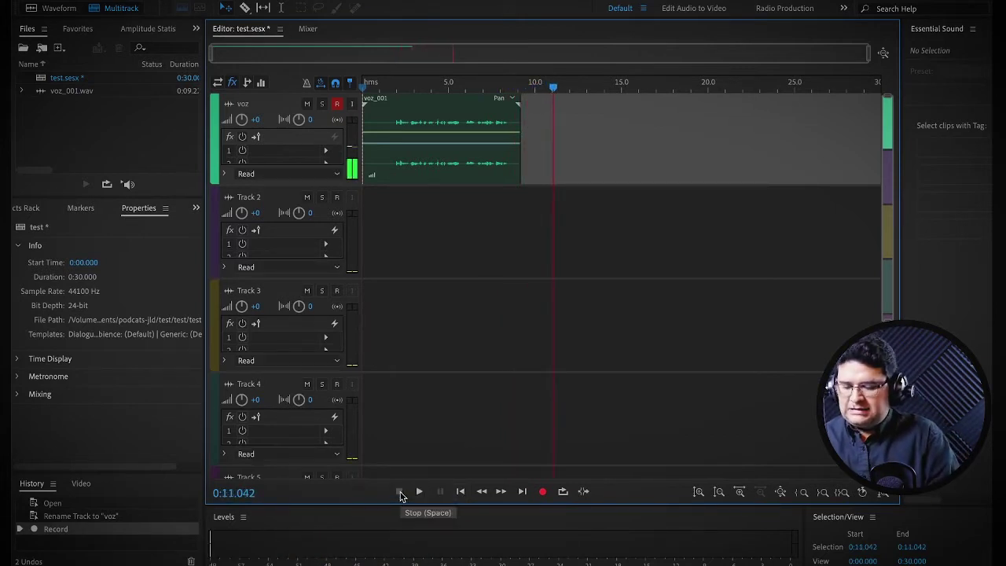
Return to the session start and replay the voice clip in parts, pausing and resuming playback until past its end.
{"action": "left_click", "coordinate": [461, 492]}
{"action": "left_click", "coordinate": [461, 491]}
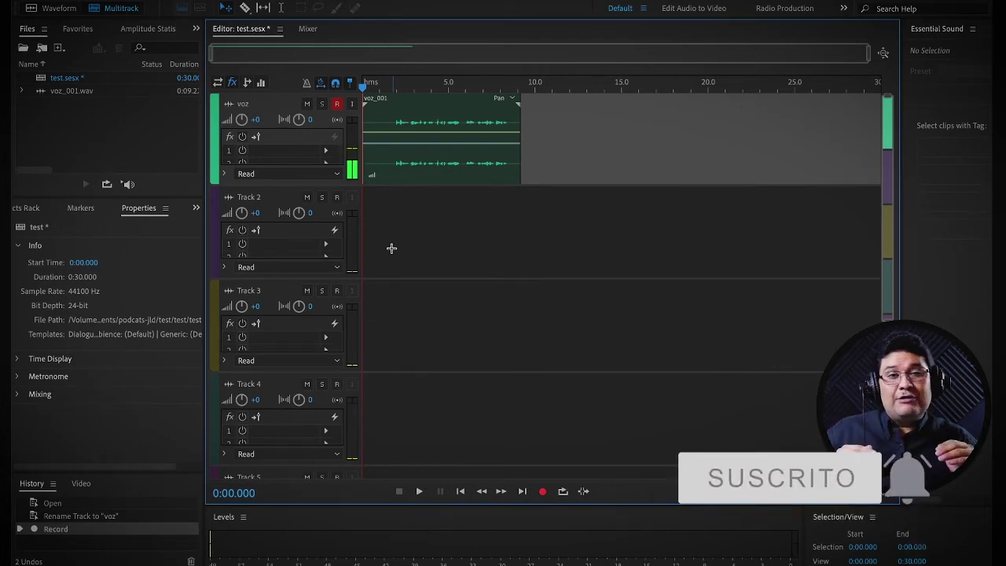
{"action": "left_click", "coordinate": [429, 489]}
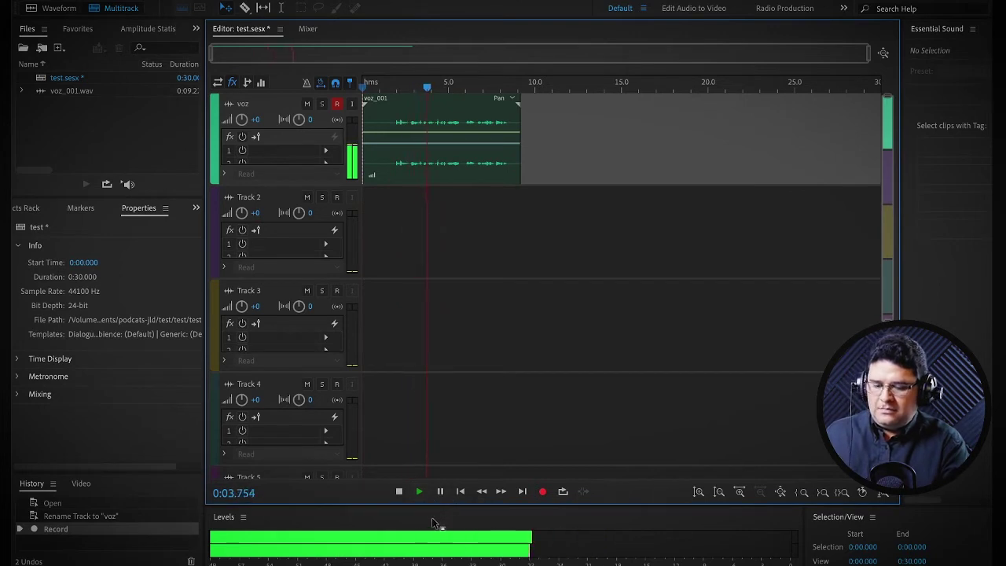
{"action": "left_click", "coordinate": [442, 489]}
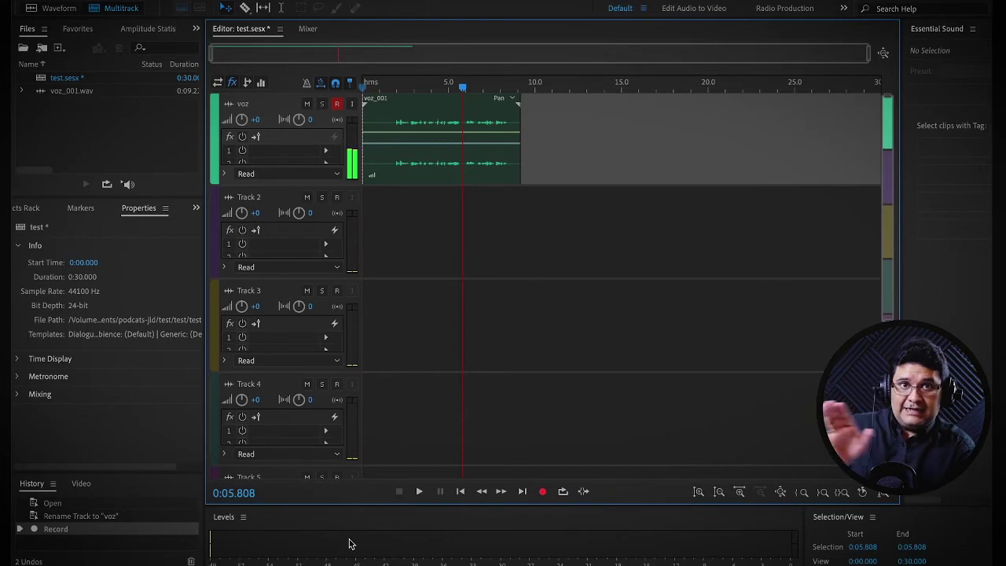
{"action": "key", "text": "space"}
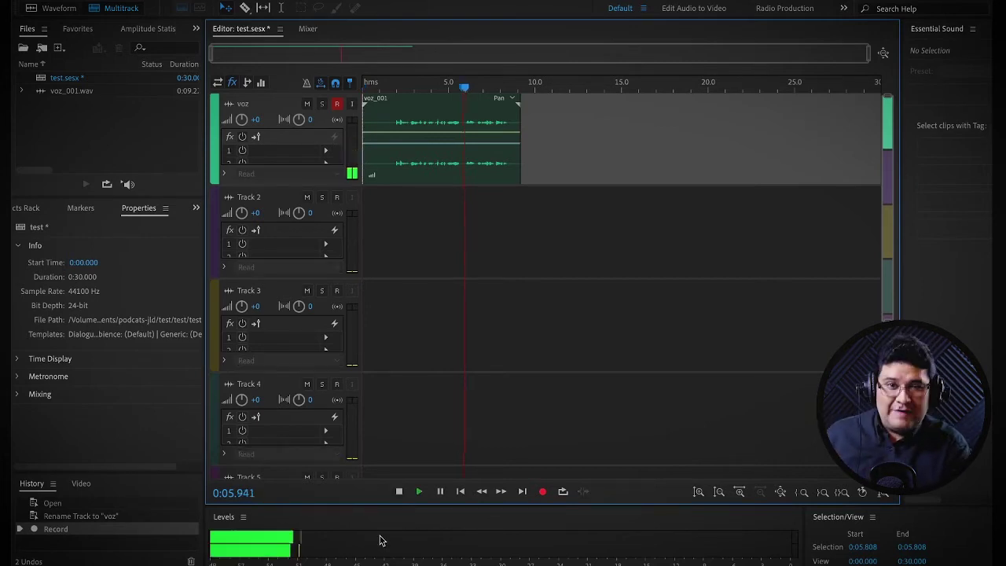
{"action": "key", "text": "space"}
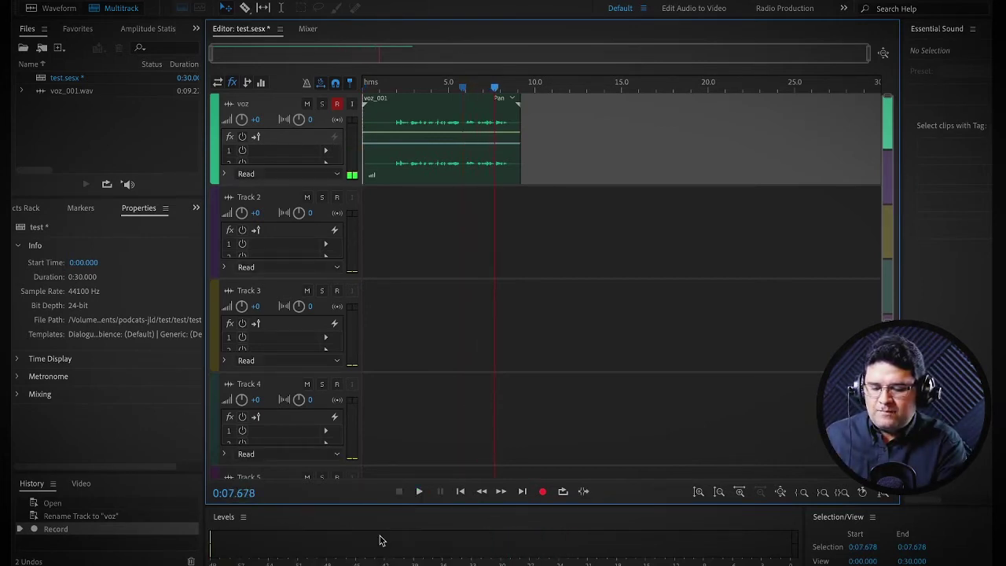
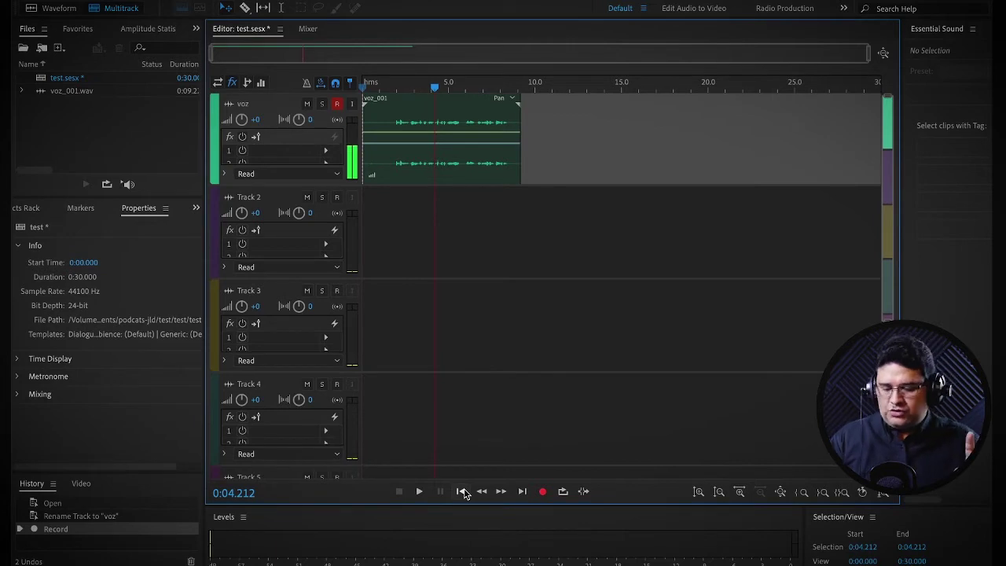
{"action": "key", "text": "space"}
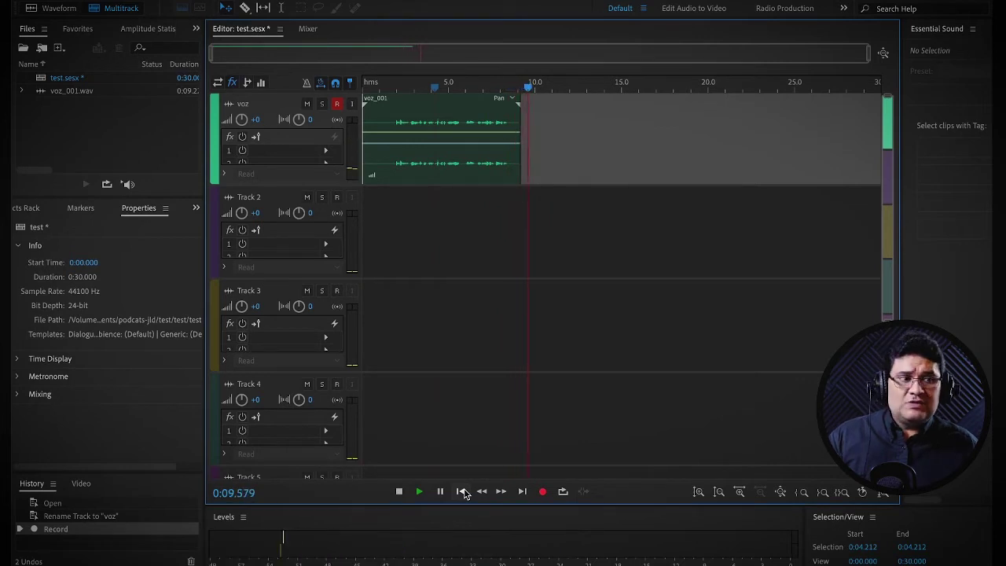
{"action": "key", "text": "space"}
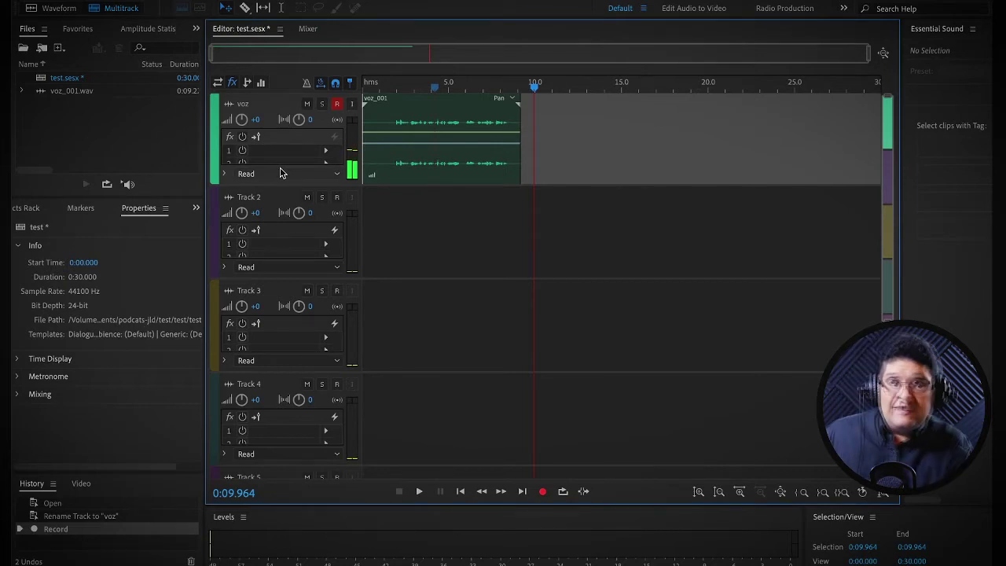
Enlarge the track heights and add a Multiband Compressor to the first effect slot of the voz track.
{"action": "scroll", "coordinate": [281, 173], "scroll_direction": "up", "scroll_amount": 2}
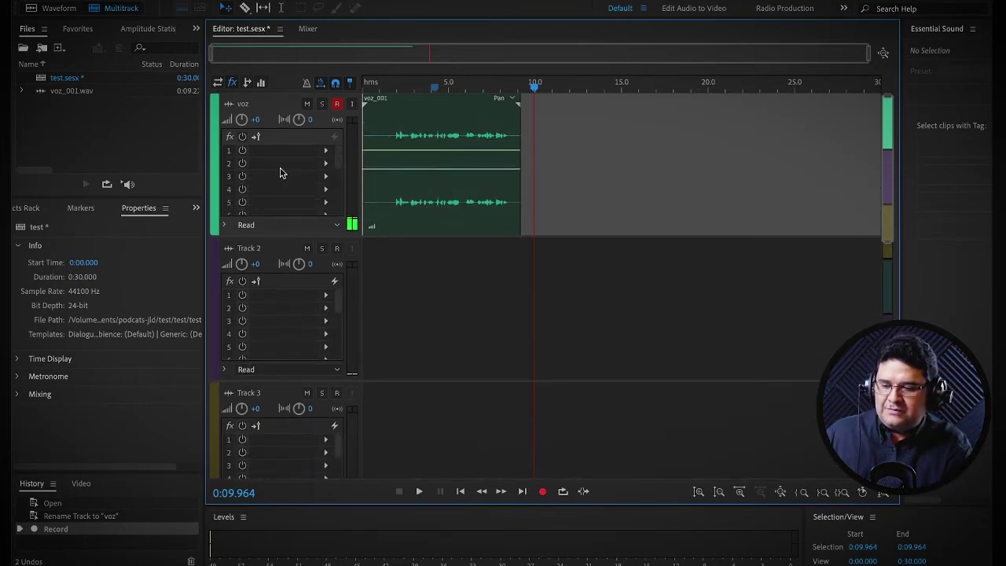
{"action": "scroll", "coordinate": [280, 173], "scroll_direction": "down", "scroll_amount": 2}
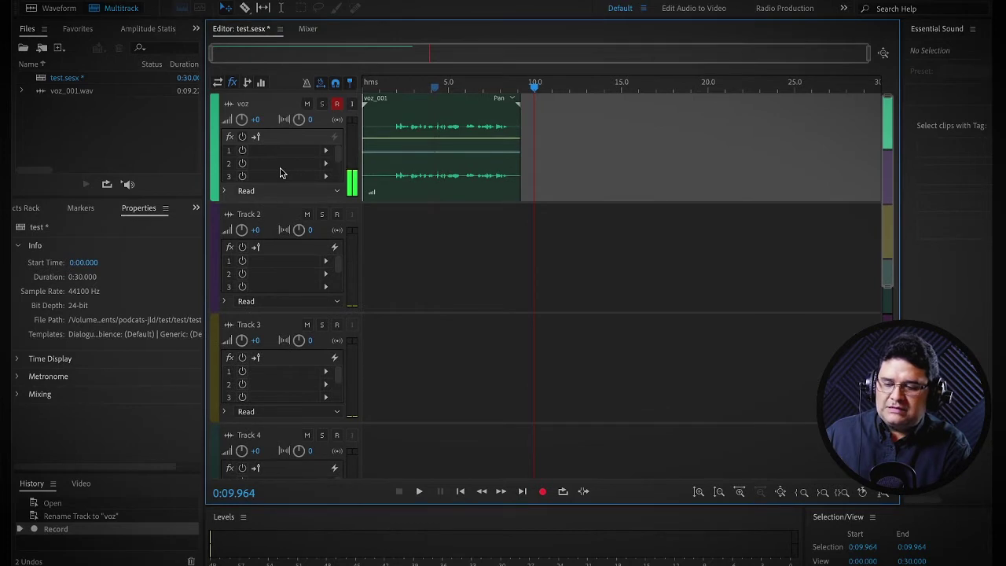
{"action": "scroll", "coordinate": [281, 173], "scroll_direction": "up", "scroll_amount": 3}
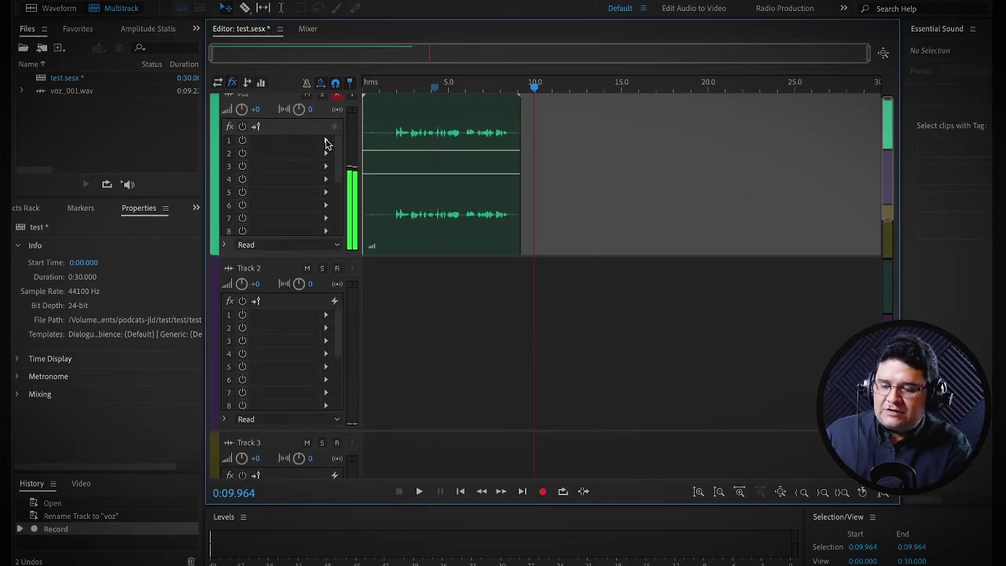
{"action": "left_click", "coordinate": [325, 141]}
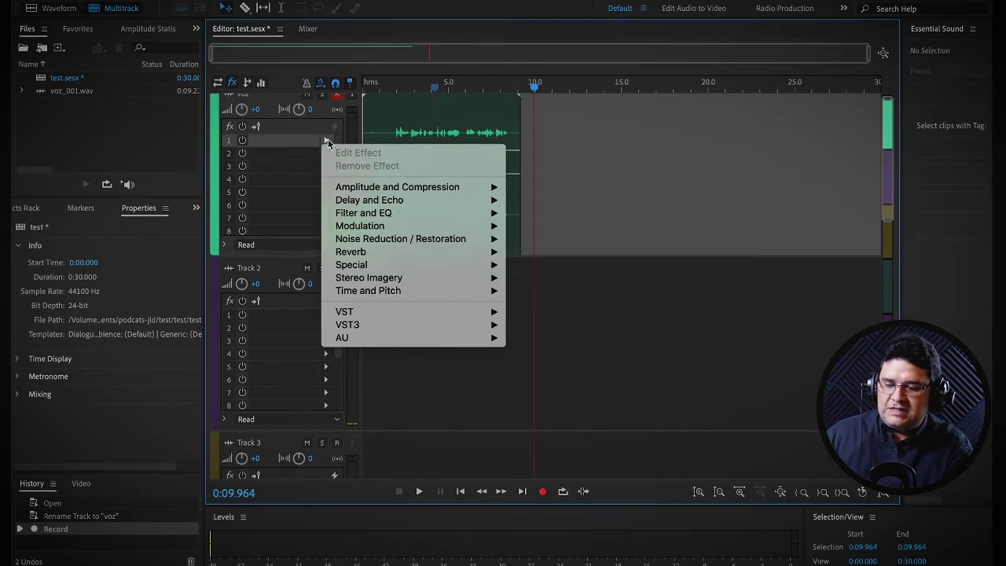
{"action": "mouse_move", "coordinate": [347, 190]}
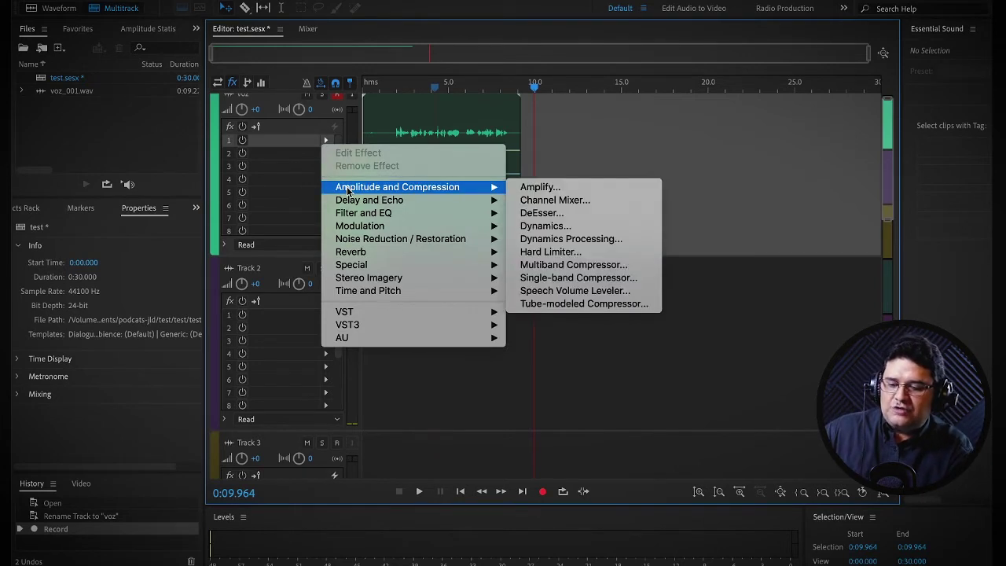
{"action": "left_click", "coordinate": [539, 265]}
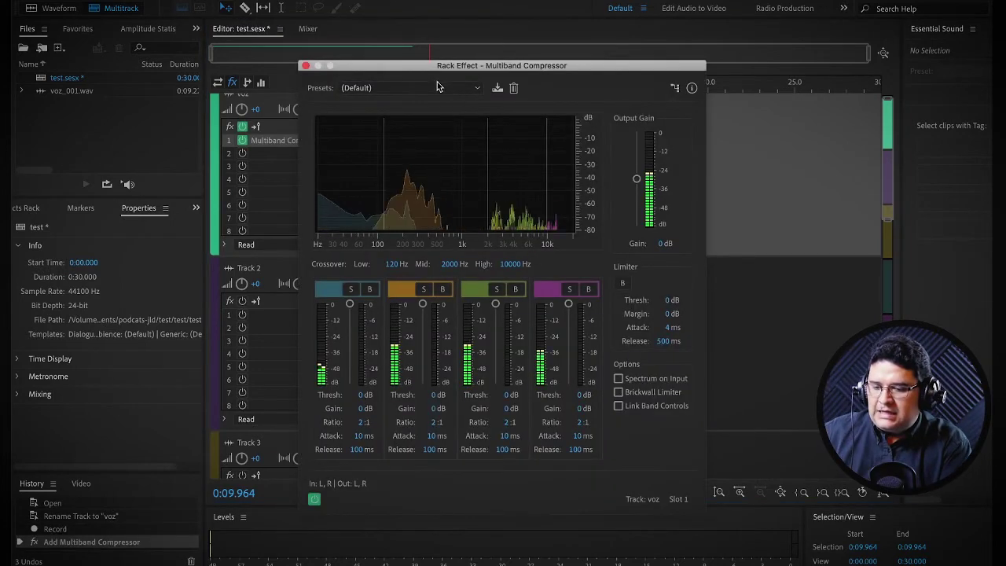
Move the Multiband Compressor window aside to uncover the voz clip, and look through the available compressor presets.
{"action": "left_click_drag", "start_coordinate": [401, 66], "coordinate": [407, 66]}
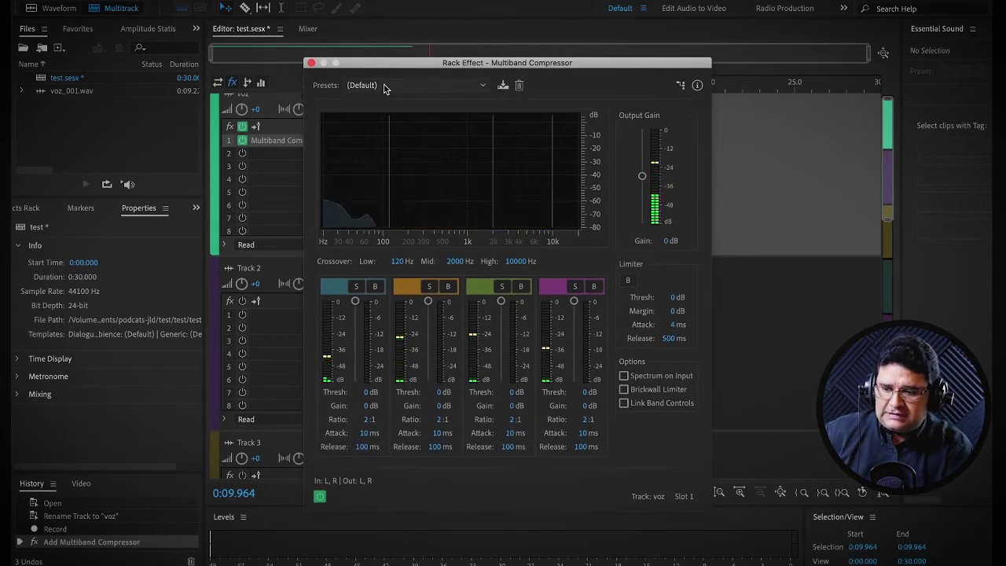
{"action": "left_click_drag", "start_coordinate": [393, 63], "coordinate": [613, 26]}
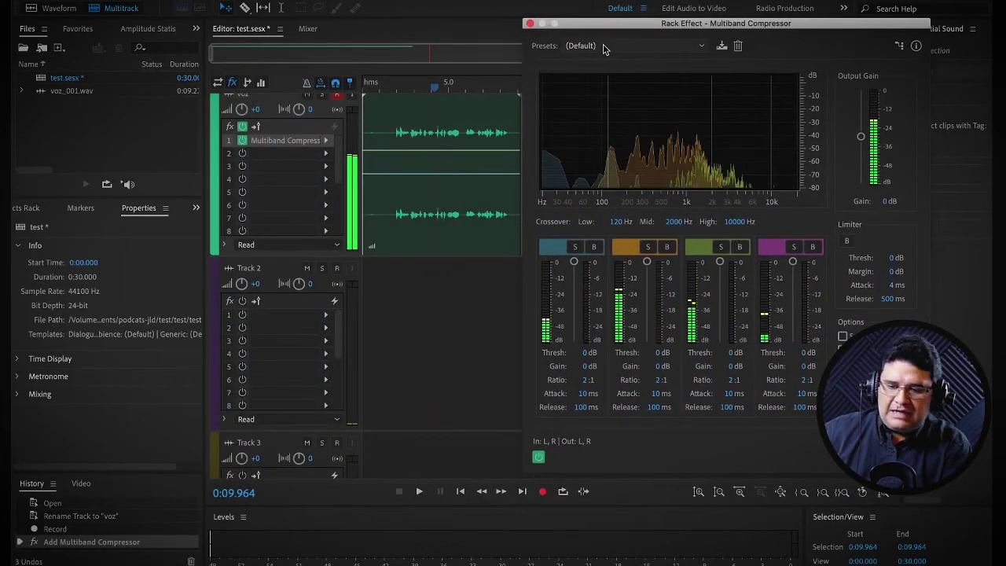
{"action": "left_click", "coordinate": [603, 47]}
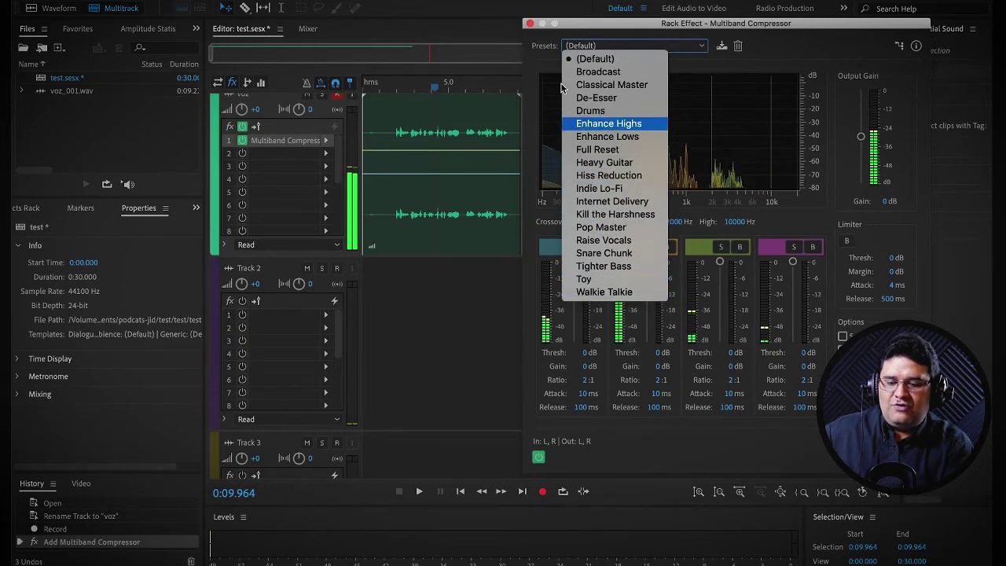
{"action": "left_click", "coordinate": [675, 52]}
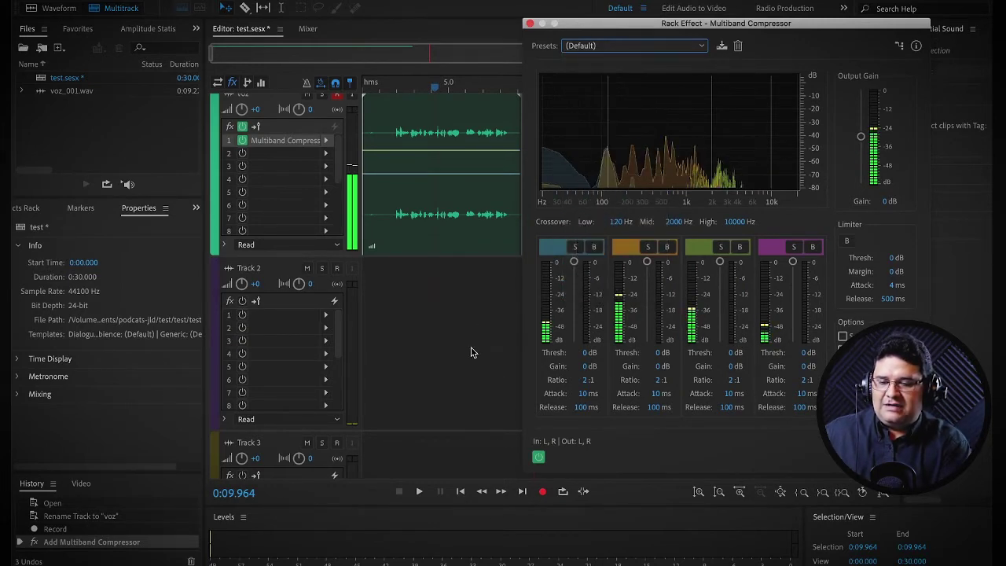
Play the voice clip from the session start, switch the Multiband Compressor to the Broadcast preset during playback, and stop near the end.
{"action": "left_click", "coordinate": [460, 492]}
{"action": "key", "text": "space"}
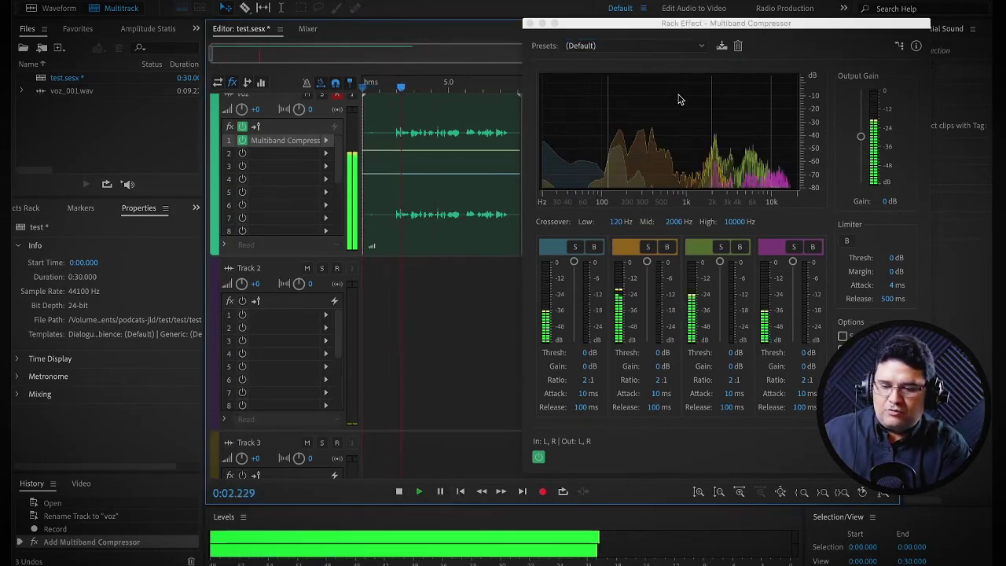
{"action": "left_click", "coordinate": [649, 46]}
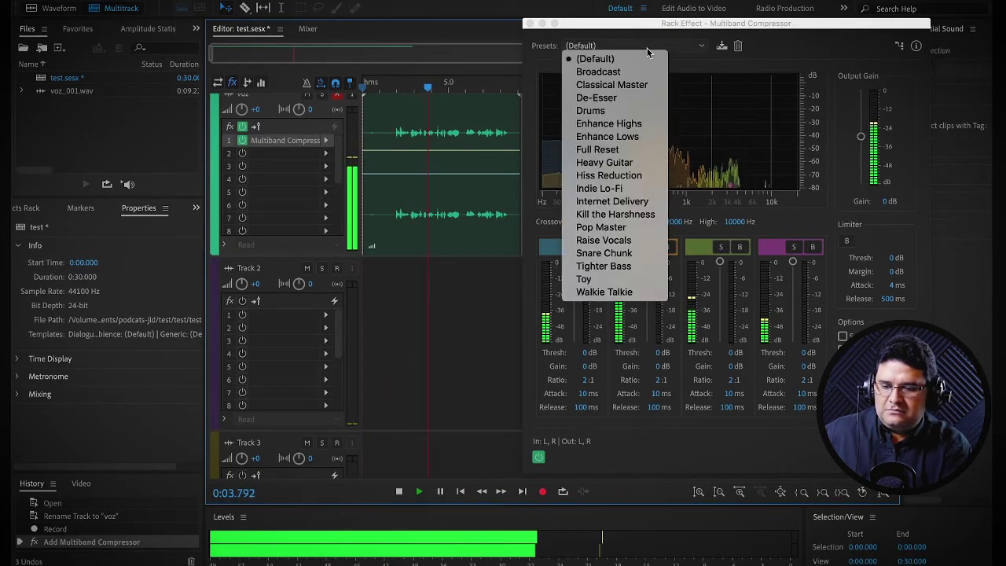
{"action": "left_click", "coordinate": [625, 72]}
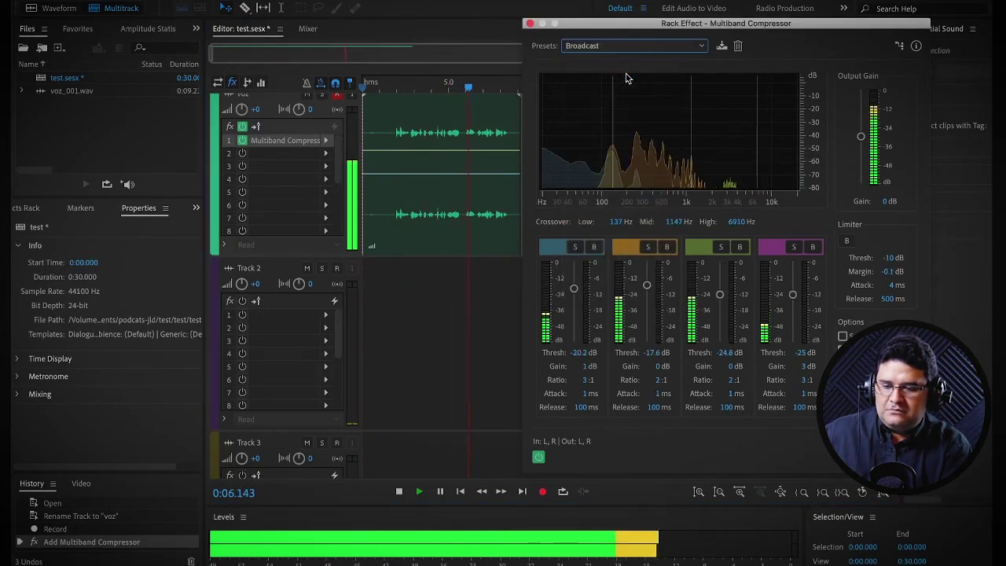
{"action": "key", "text": "space"}
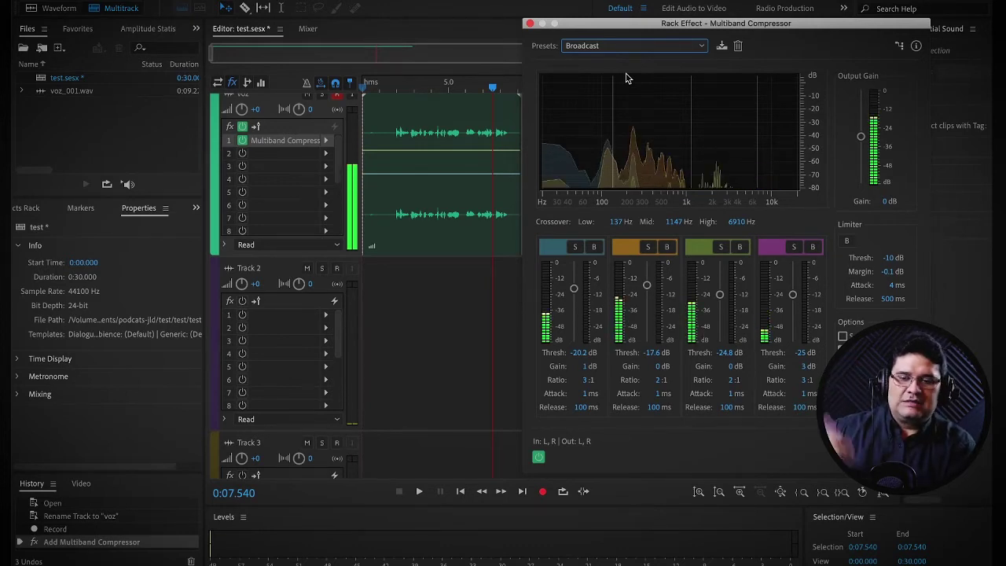
Replay the voice clip from the session start and audition the Multiband Compressor's Walkie Talkie preset during playback, stopping near the end.
{"action": "left_click", "coordinate": [462, 491]}
{"action": "key", "text": "space"}
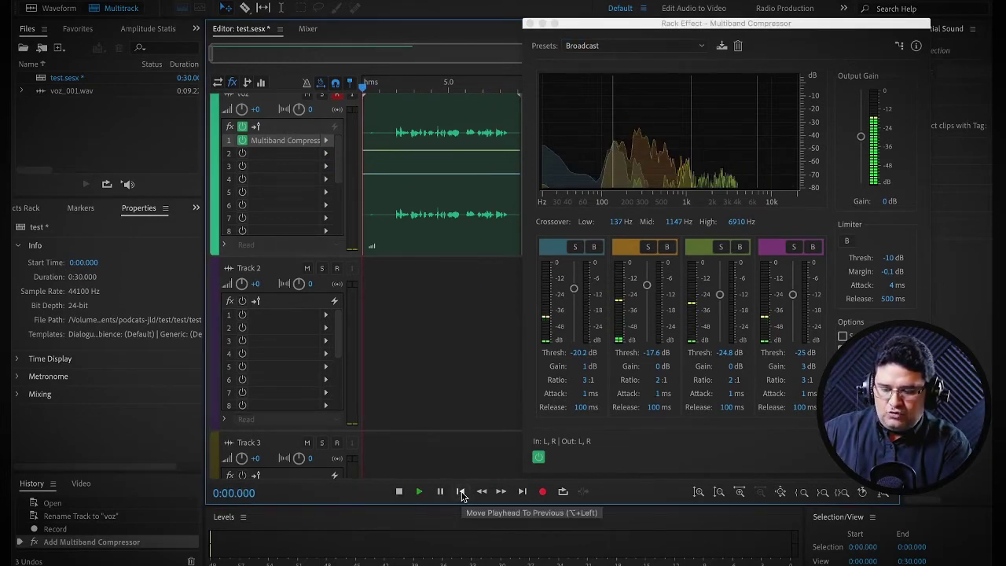
{"action": "left_click", "coordinate": [633, 47]}
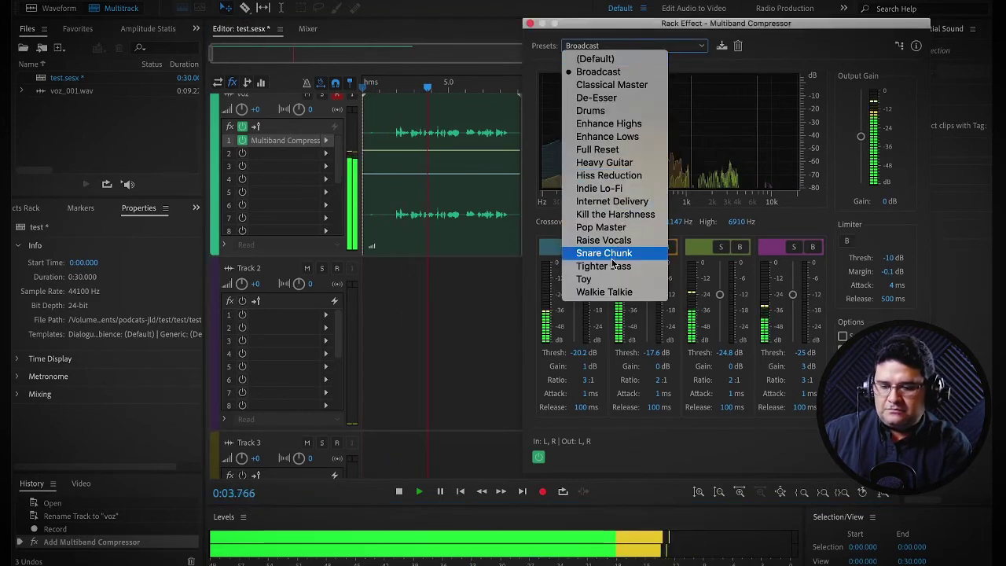
{"action": "left_click", "coordinate": [600, 292]}
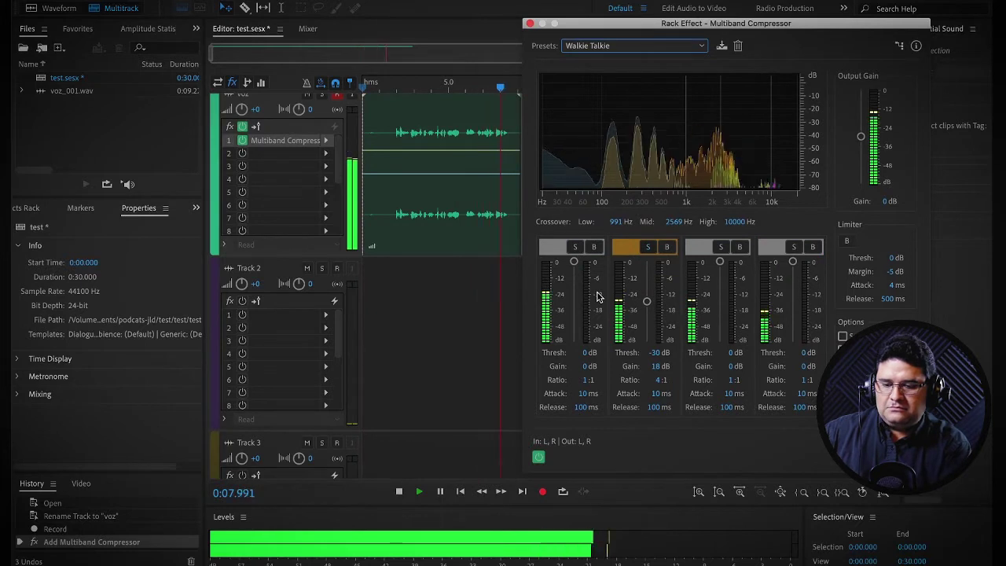
{"action": "key", "text": "space"}
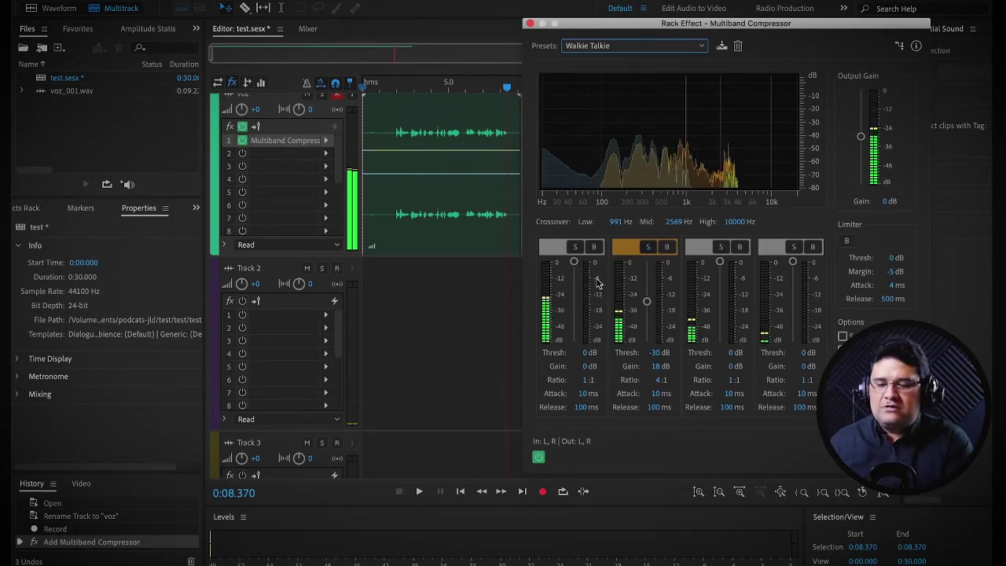
Try the Toy preset, set the Multiband Compressor back to Broadcast, and play the first 3 seconds or so of the clip.
{"action": "left_click", "coordinate": [461, 492]}
{"action": "left_click", "coordinate": [462, 492]}
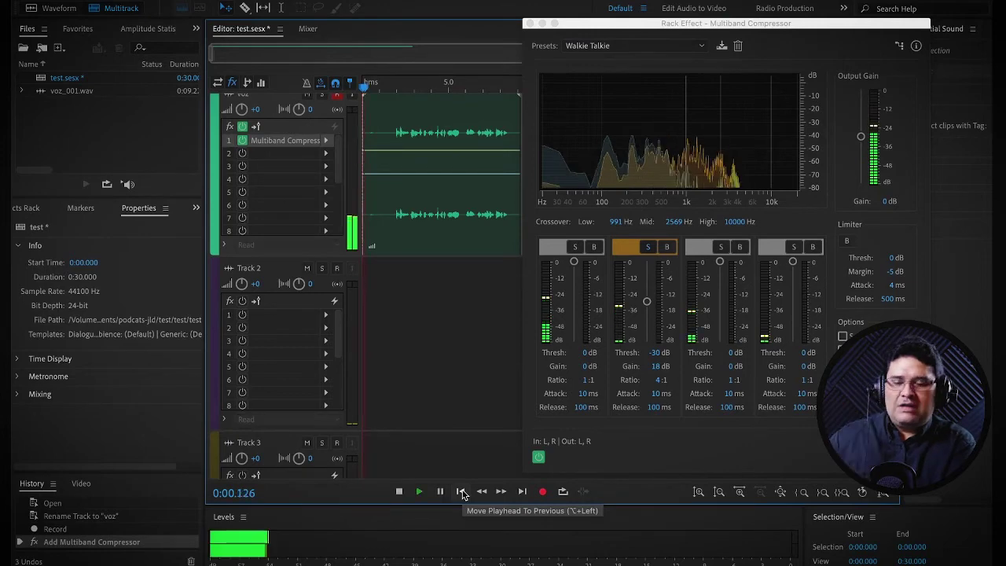
{"action": "scroll", "coordinate": [592, 45], "scroll_direction": "up", "scroll_amount": 1}
{"action": "left_click", "coordinate": [592, 46]}
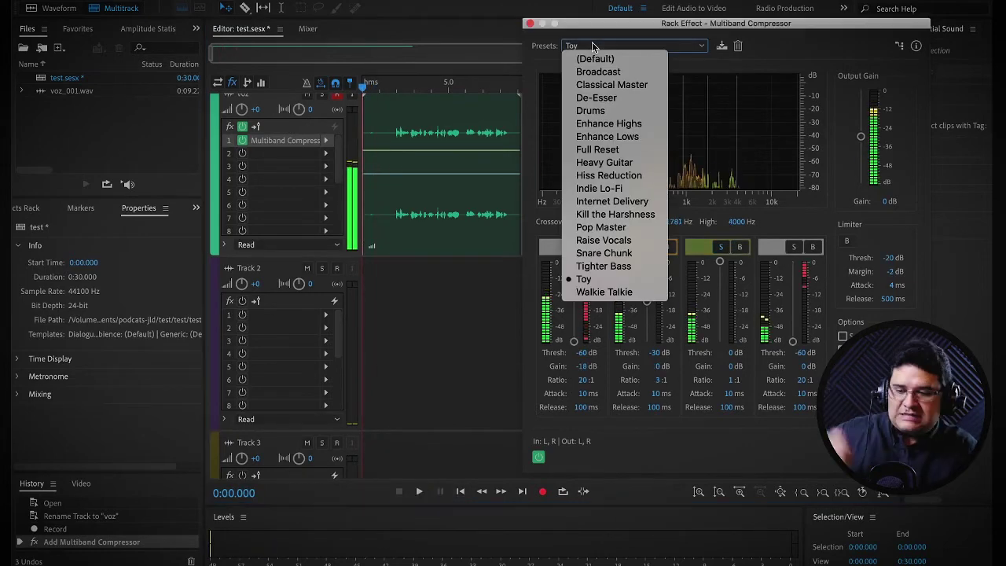
{"action": "key", "text": "Escape"}
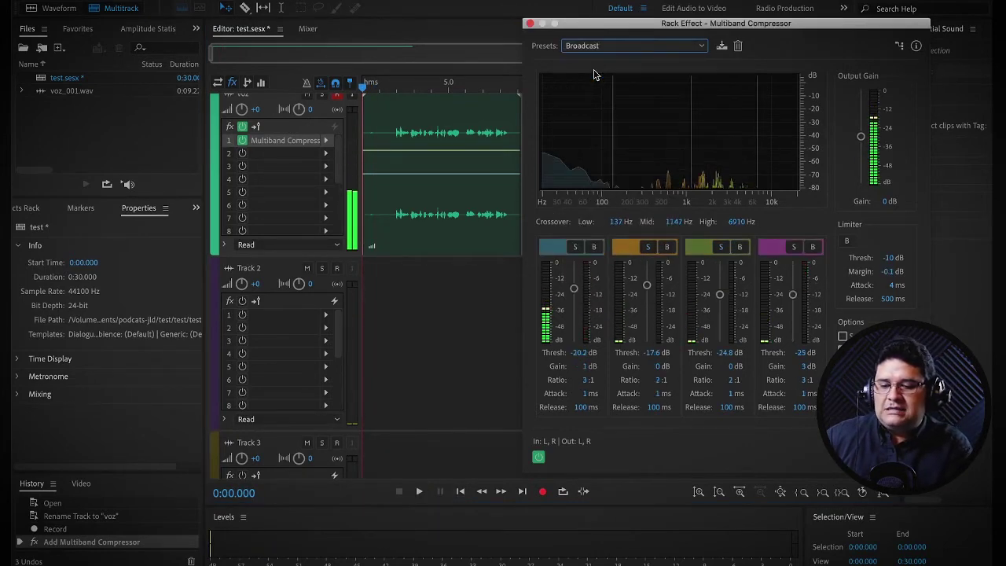
{"action": "key", "text": "space"}
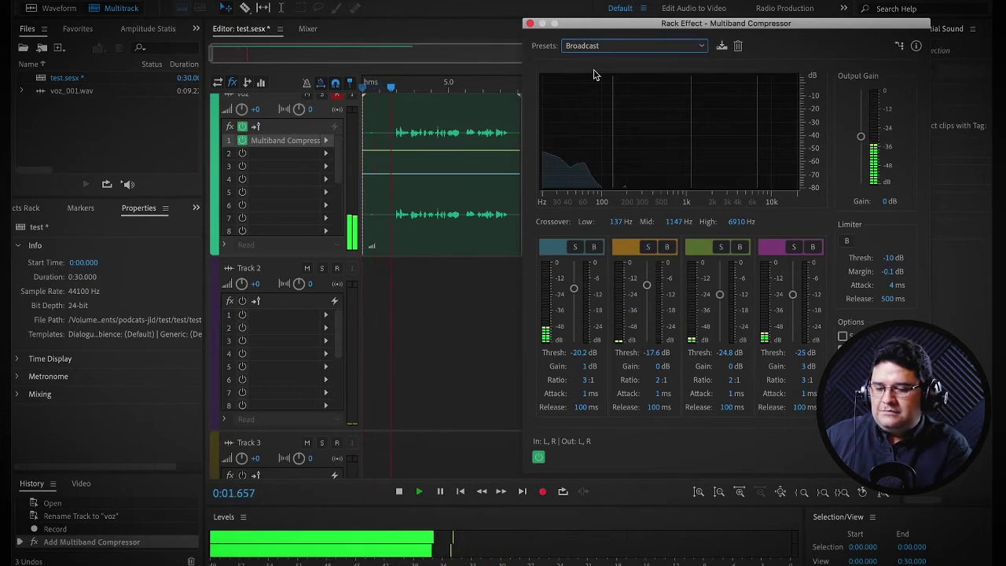
{"action": "key", "text": "space"}
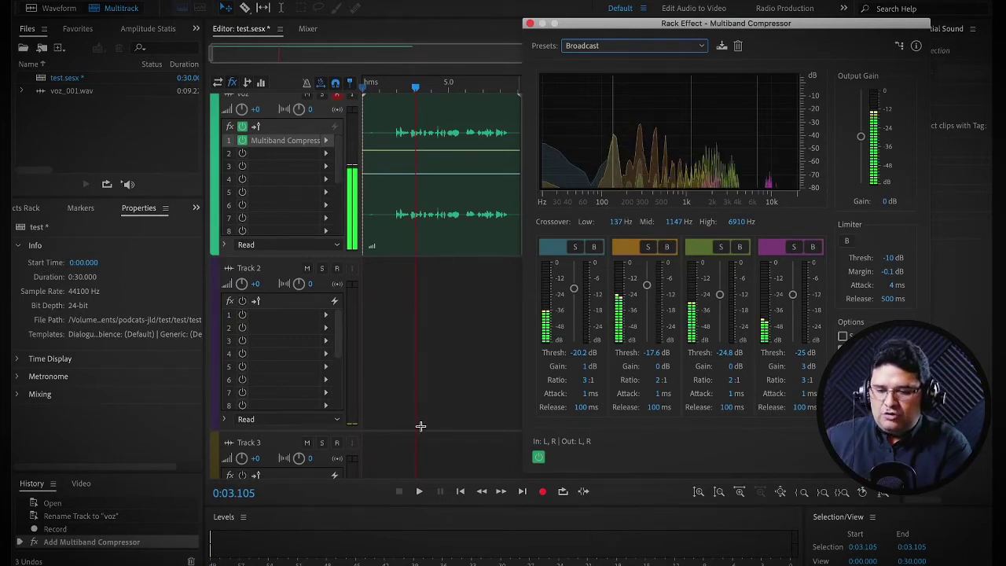
Play the voice clip with the Broadcast preset from about 1.3 s to about 6.5 s.
{"action": "left_click", "coordinate": [386, 91]}
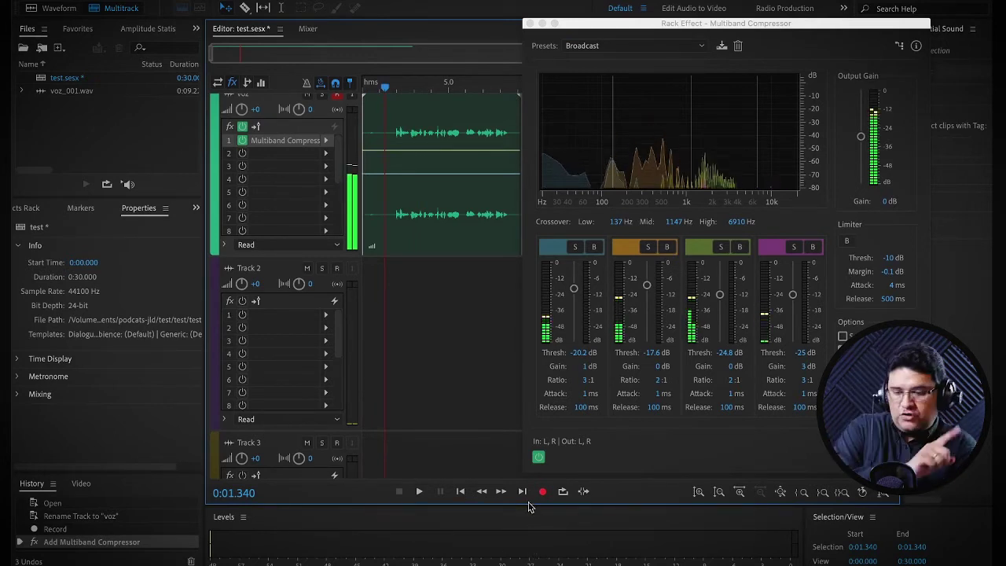
{"action": "key", "text": "space"}
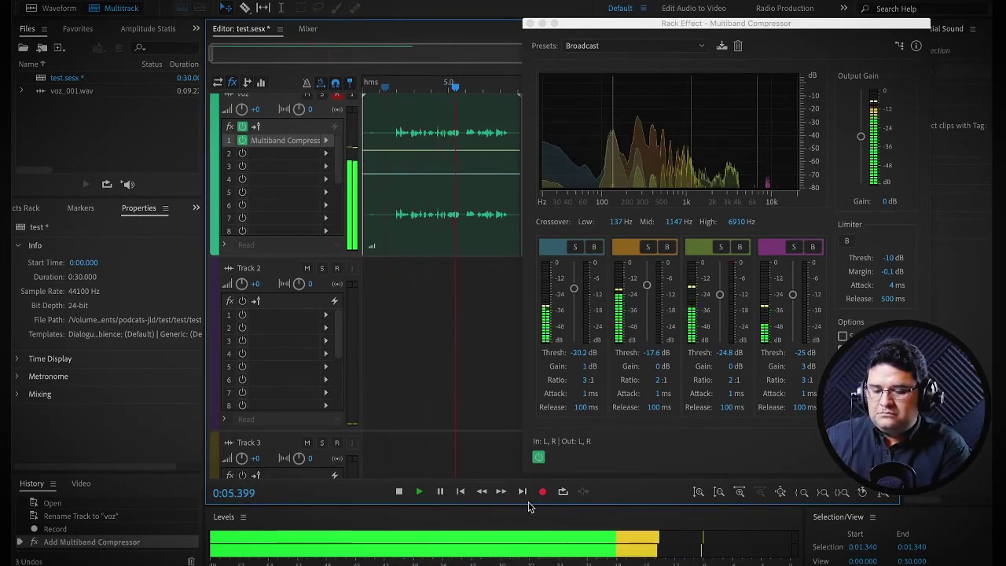
{"action": "key", "text": "space"}
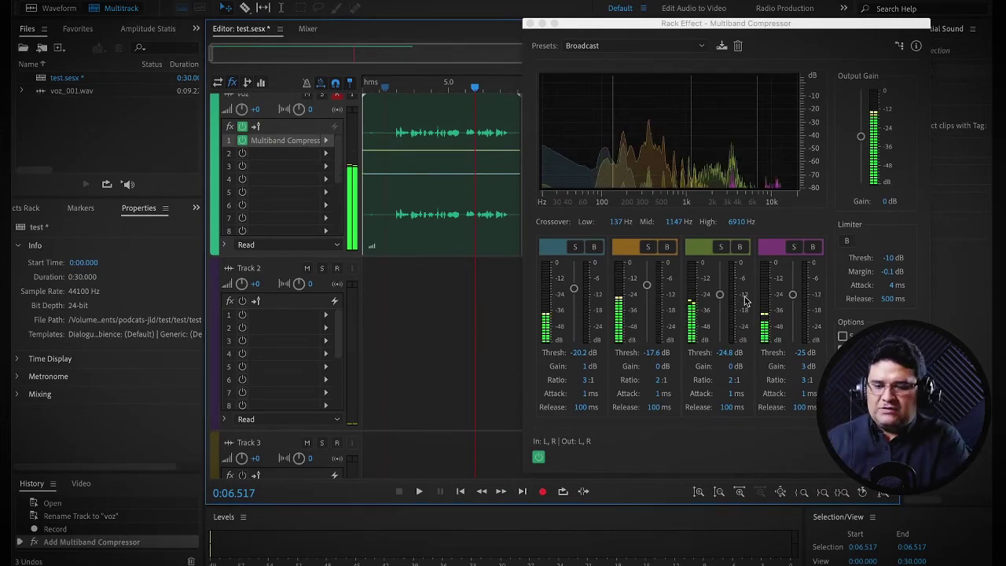
Close the compressor window and add a Parametric Equalizer to the second effect slot of the voz track, moving its window clear of the rack.
{"action": "left_click", "coordinate": [530, 25]}
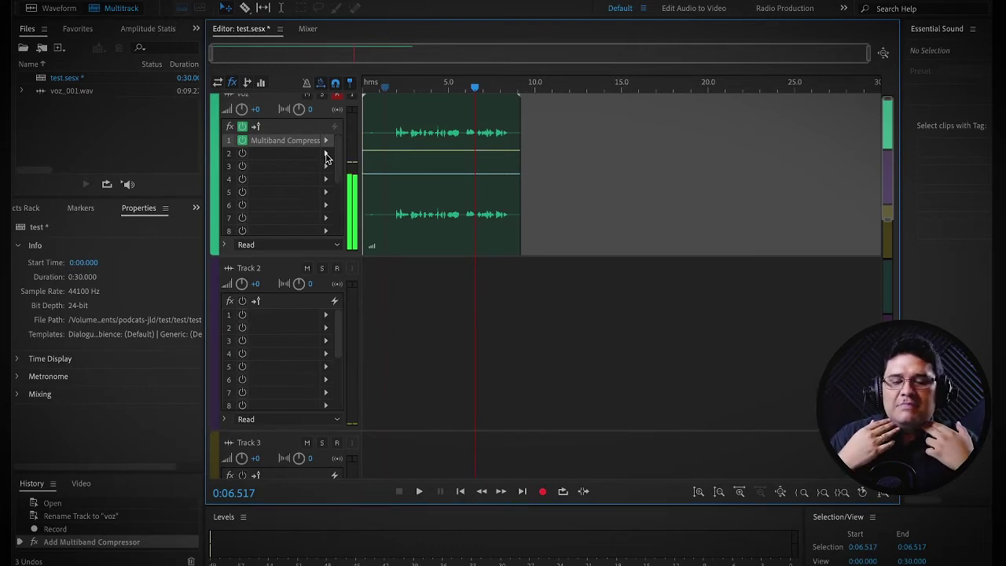
{"action": "left_click", "coordinate": [460, 490]}
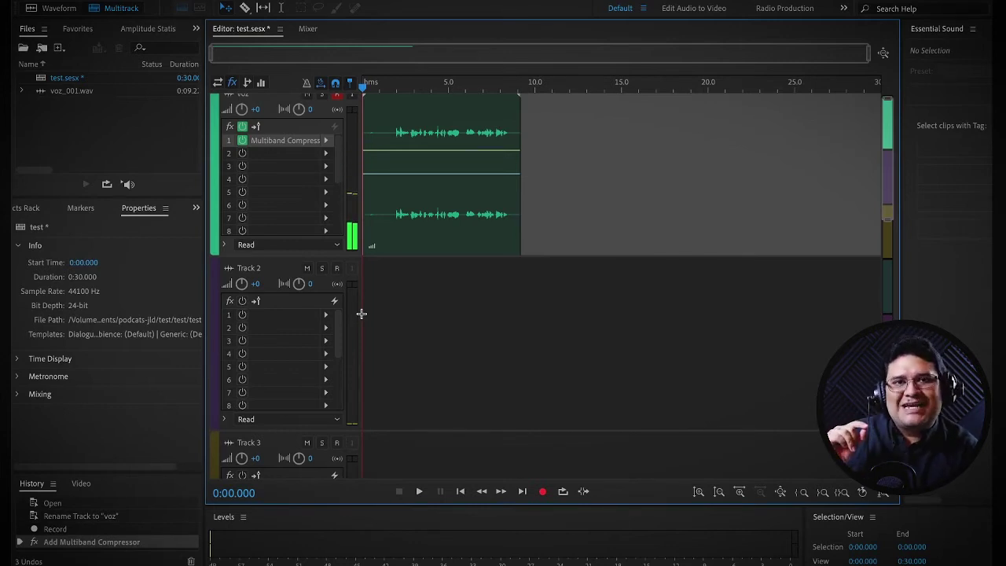
{"action": "left_click", "coordinate": [326, 154]}
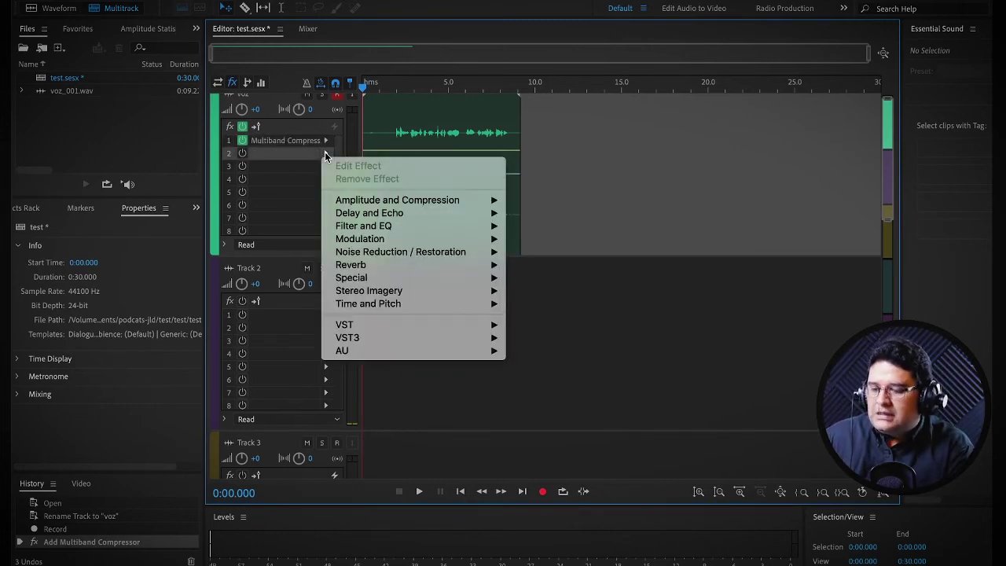
{"action": "mouse_move", "coordinate": [373, 204]}
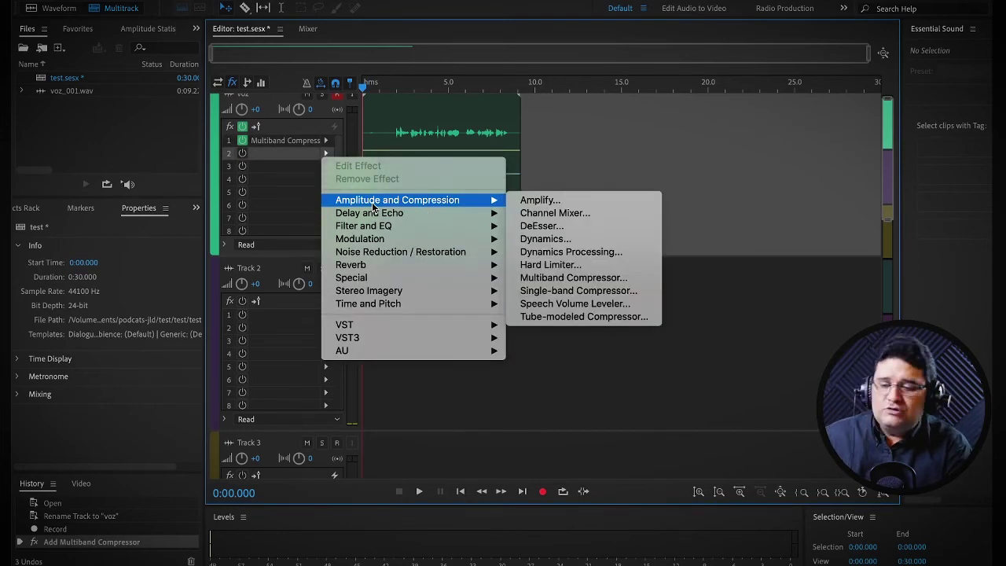
{"action": "mouse_move", "coordinate": [376, 228]}
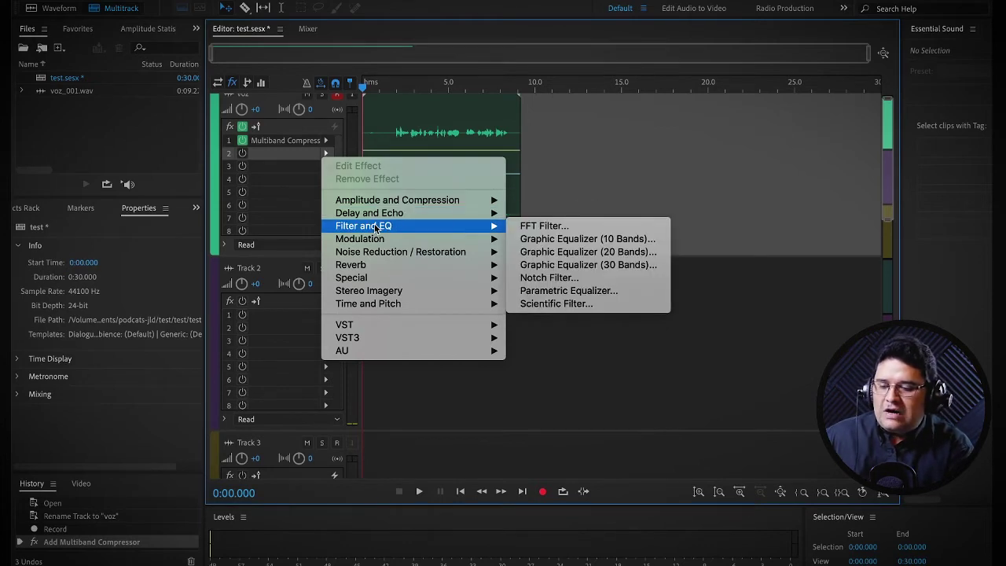
{"action": "left_click", "coordinate": [537, 291]}
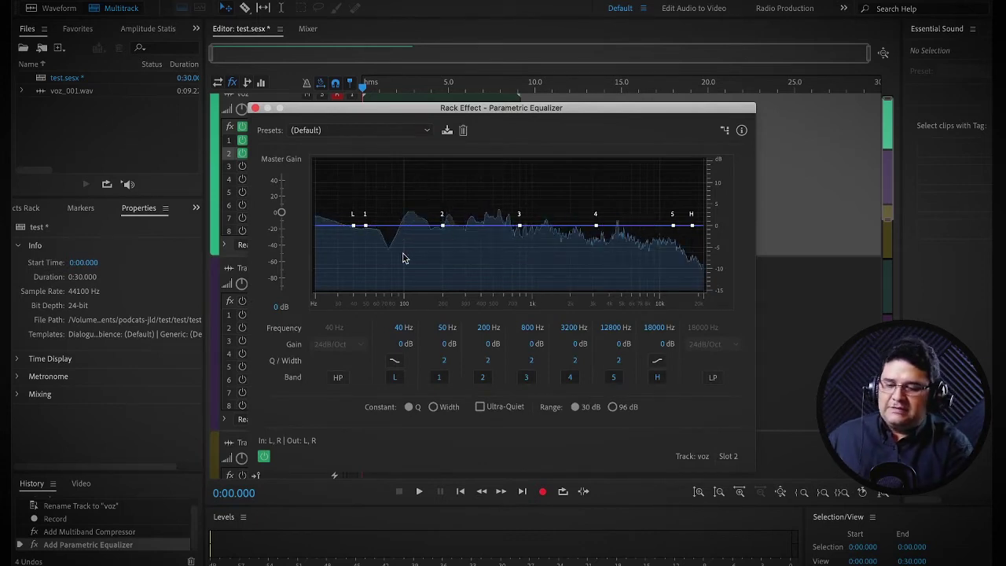
{"action": "left_click_drag", "start_coordinate": [416, 105], "coordinate": [495, 0]}
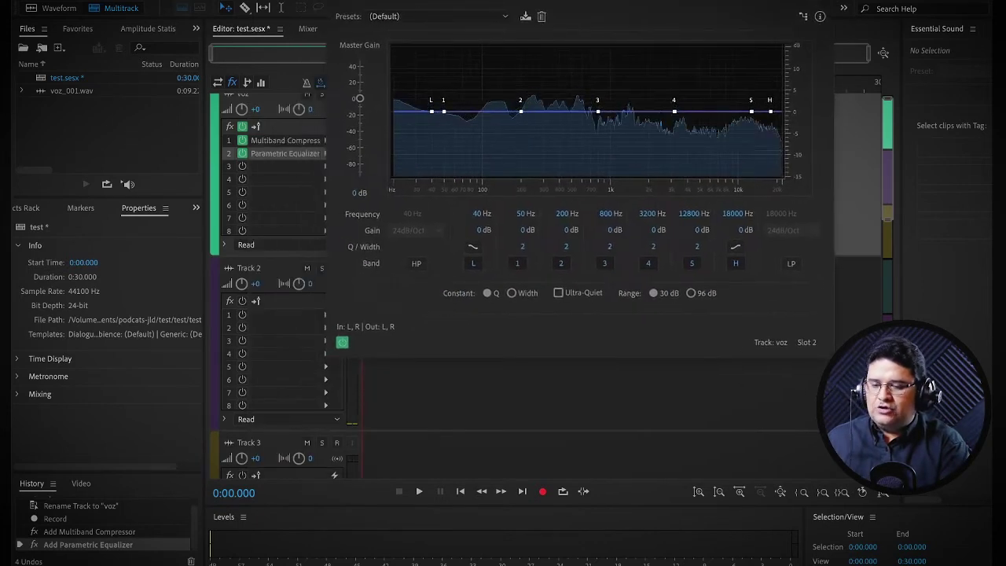
Play the voice clip from the session start, apply the Parametric Equalizer's Vocal Enhancer preset during playback, and stop near the end.
{"action": "left_click", "coordinate": [461, 492]}
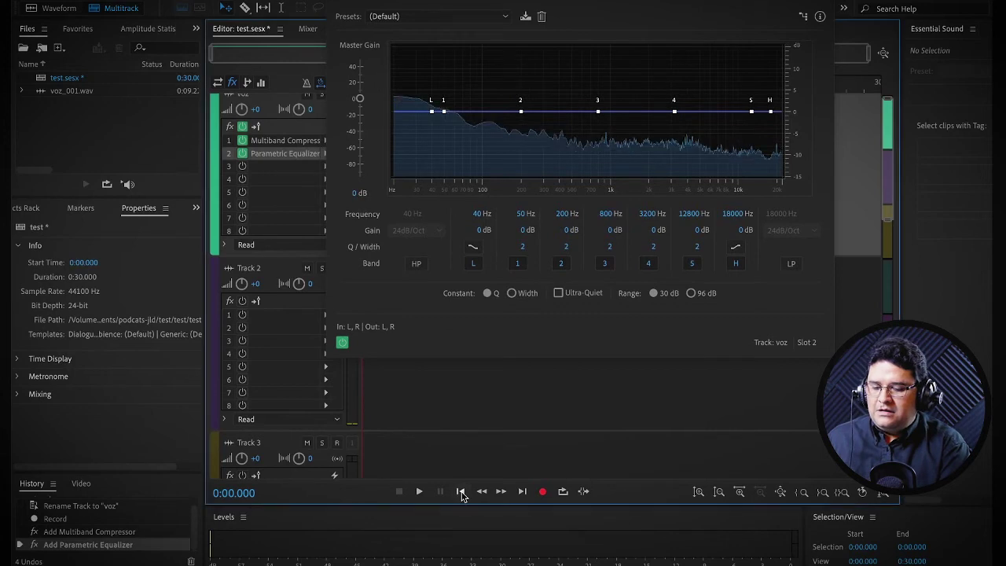
{"action": "key", "text": "space"}
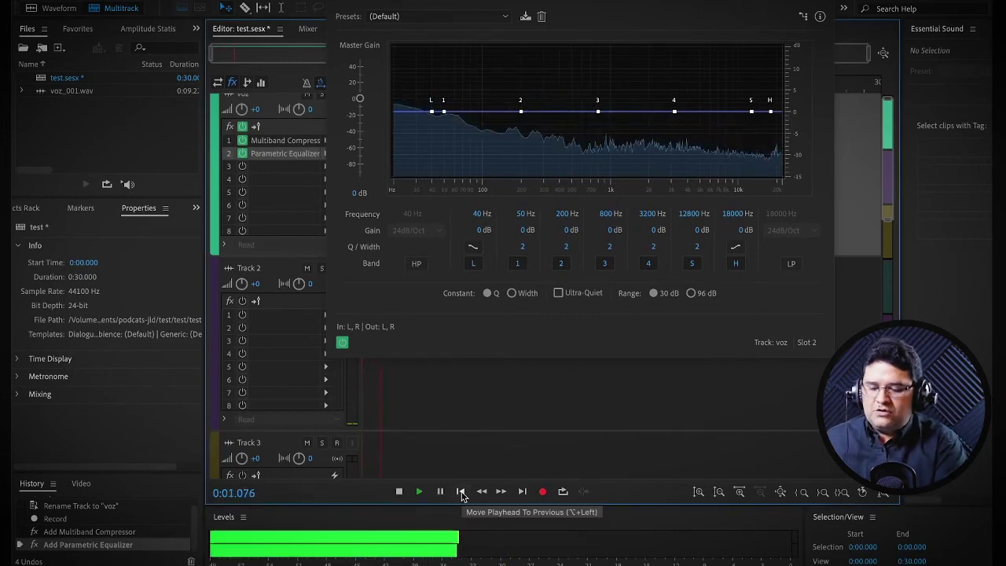
{"action": "left_click", "coordinate": [447, 17]}
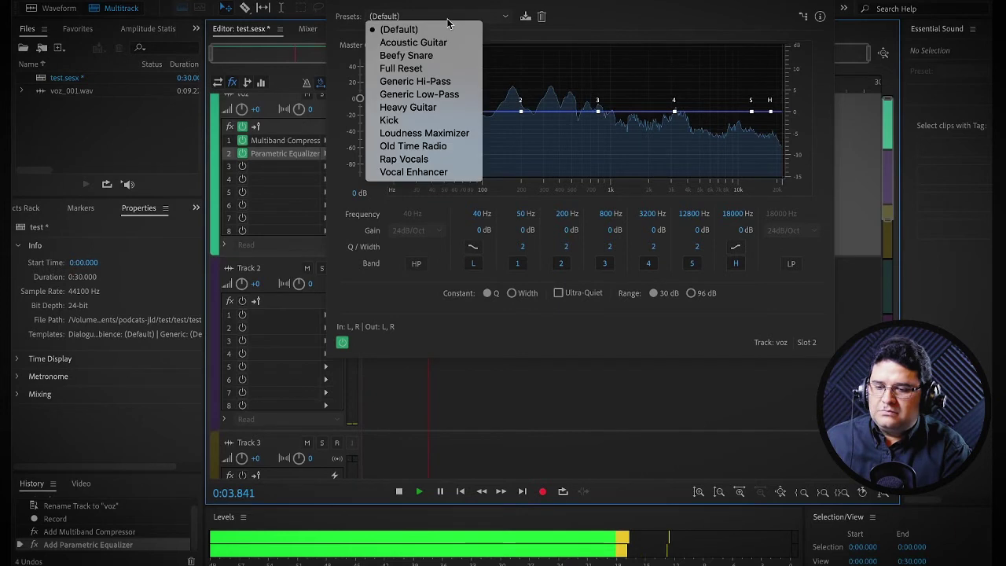
{"action": "left_click", "coordinate": [427, 176]}
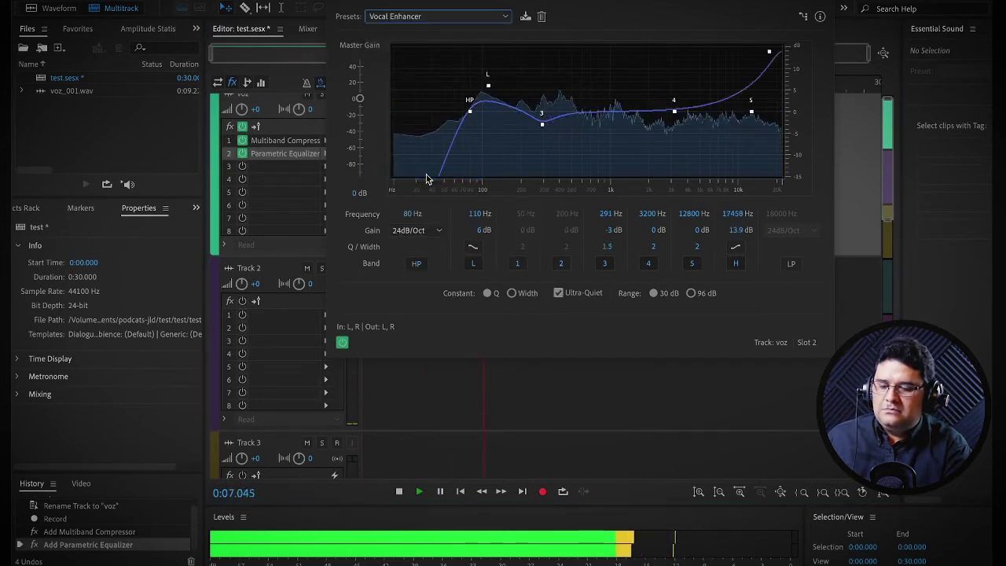
{"action": "key", "text": "space"}
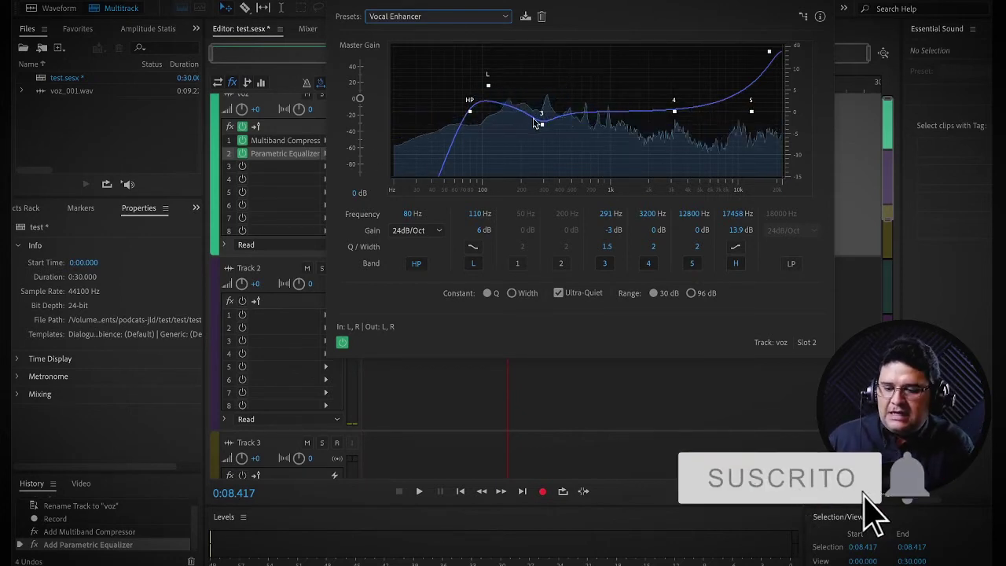
Try the Parametric Equalizer's (Default) preset for comparison and set it back to Vocal Enhancer.
{"action": "left_click", "coordinate": [421, 17]}
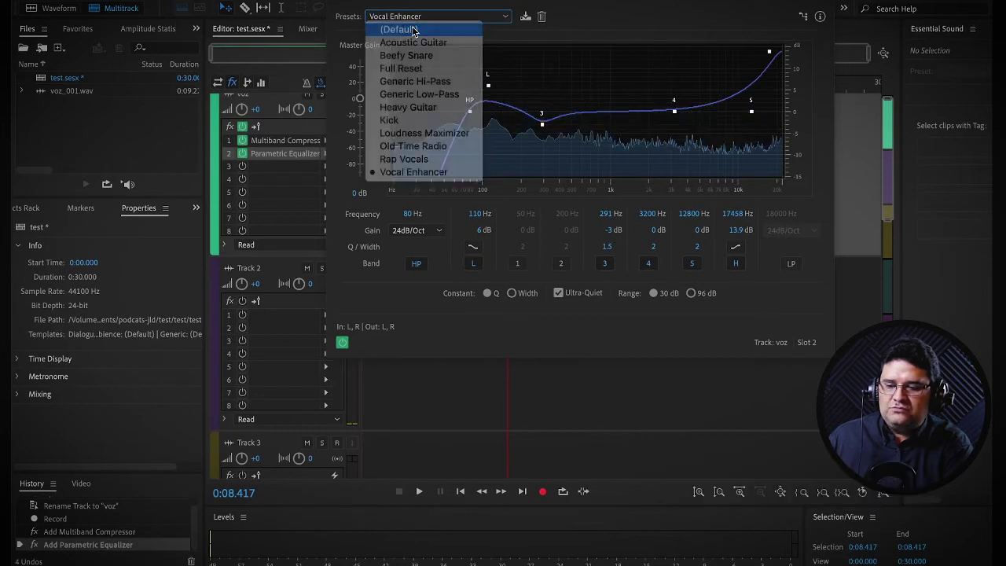
{"action": "left_click", "coordinate": [413, 30]}
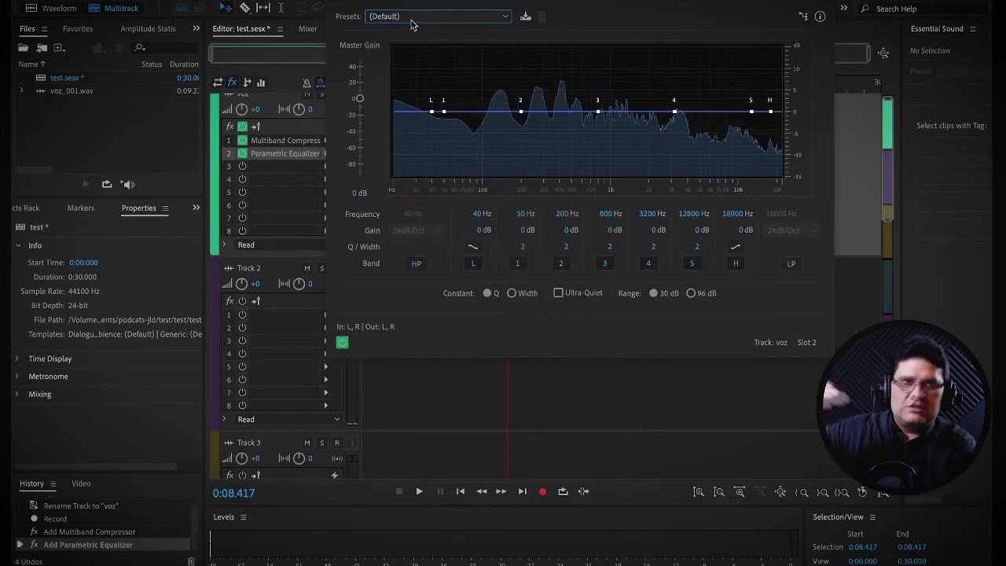
{"action": "left_click", "coordinate": [409, 17]}
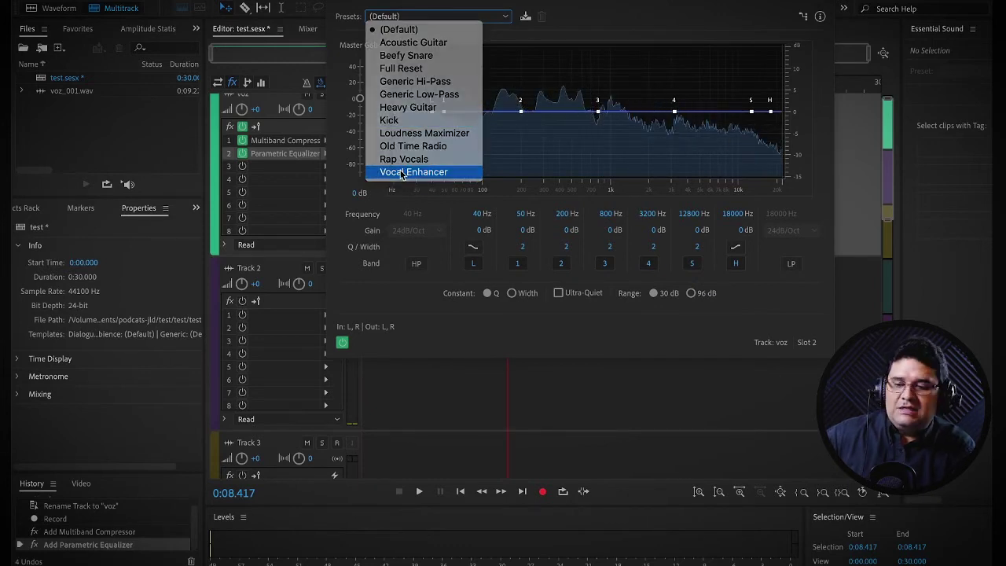
{"action": "left_click", "coordinate": [401, 172]}
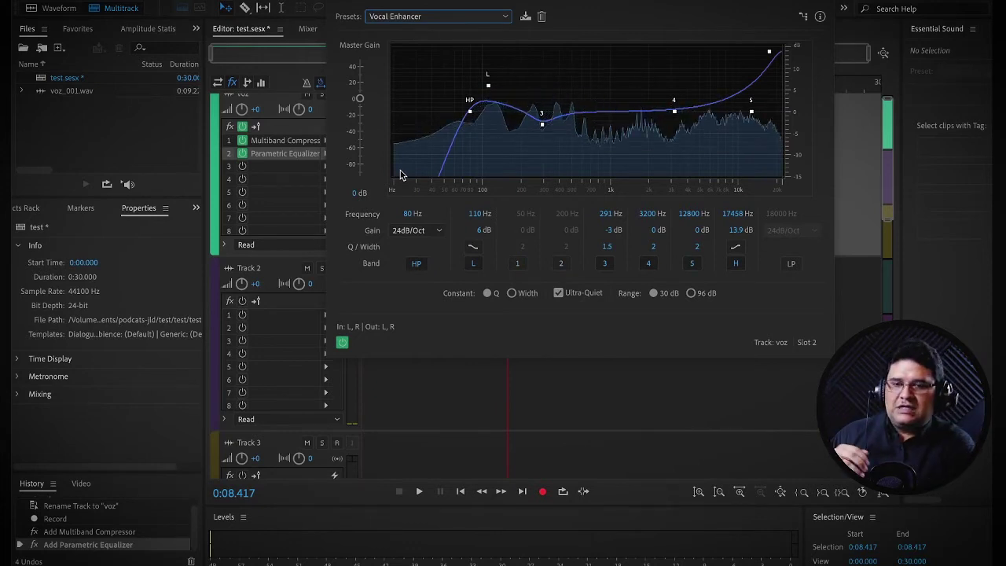
Play the voice clip from the session start, trying the Rap Vocals preset, and close the Parametric Equalizer with Vocal Enhancer restored.
{"action": "left_click", "coordinate": [463, 492]}
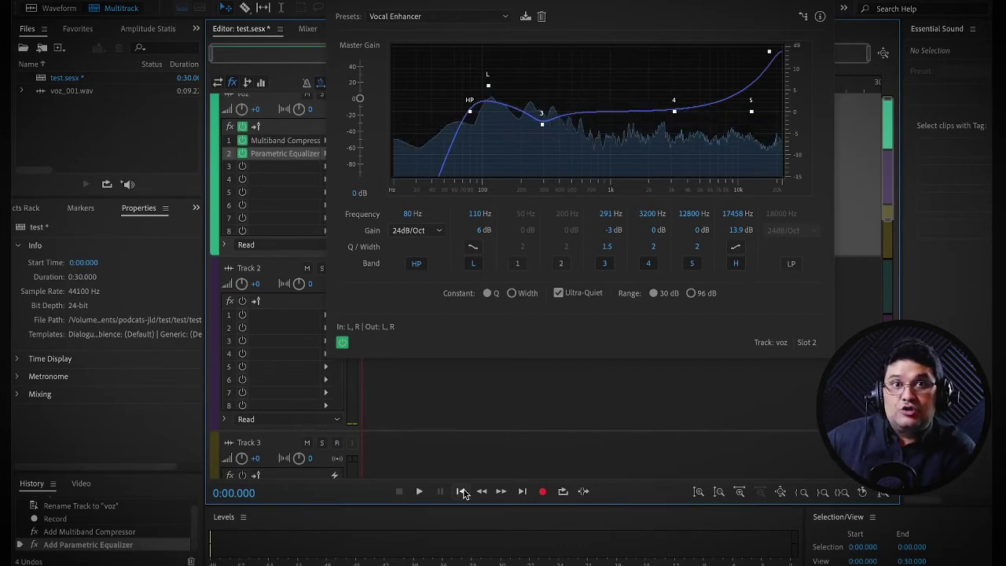
{"action": "key", "text": "space"}
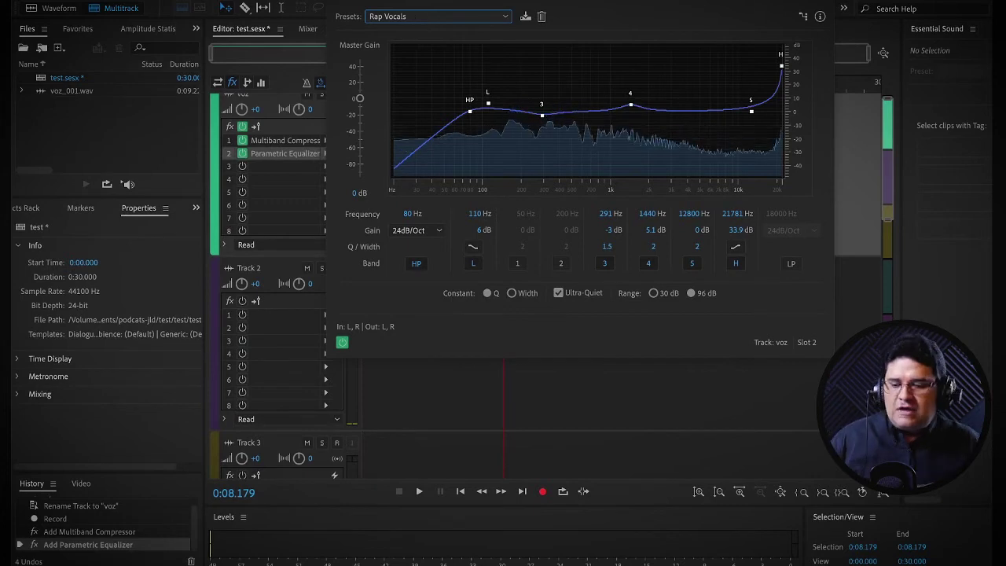
{"action": "left_click", "coordinate": [398, 17]}
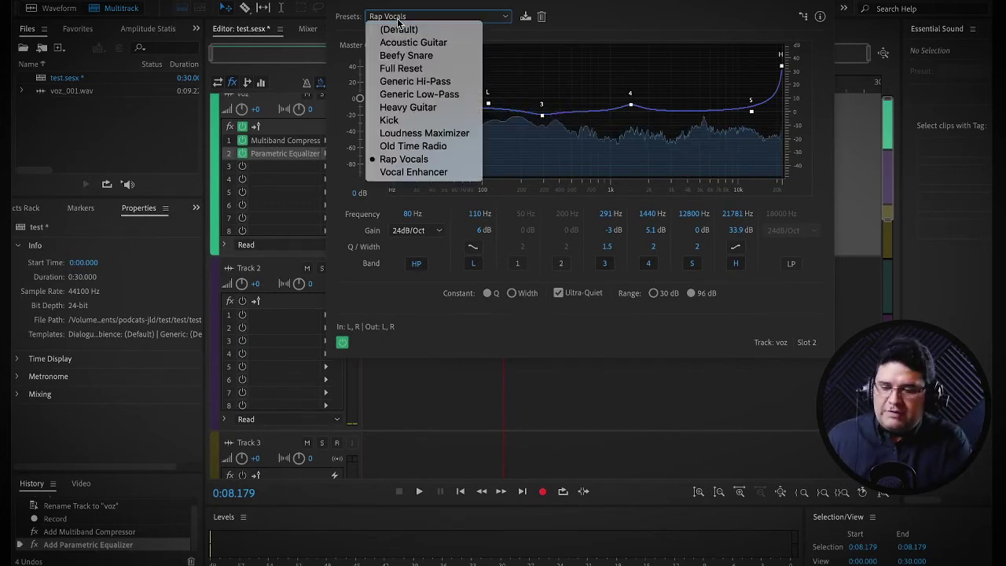
{"action": "left_click", "coordinate": [406, 173]}
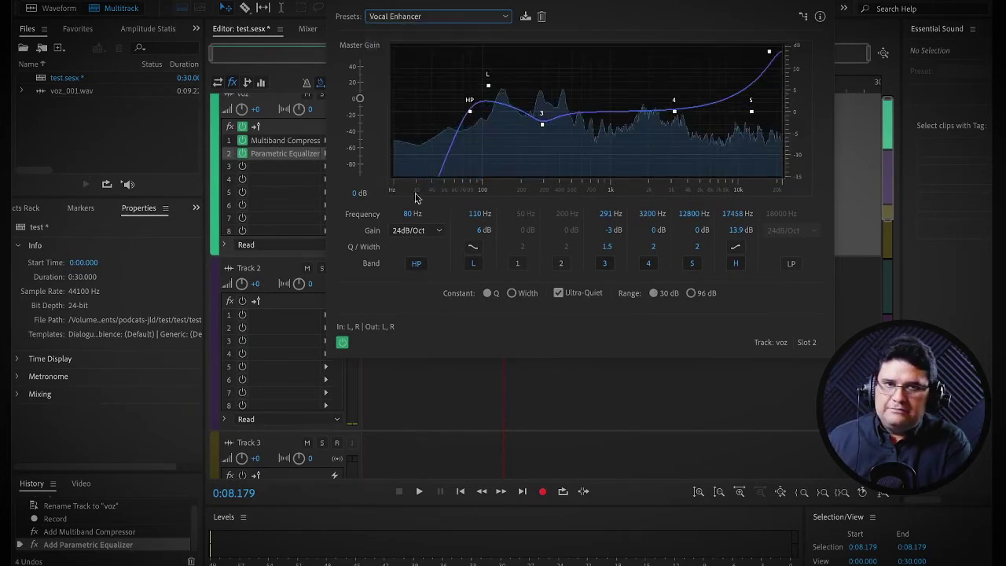
{"action": "left_click", "coordinate": [334, 3]}
Play the voice clip from the session start until just past 5.3 s, stop, and return the playhead to the start.
{"action": "left_click", "coordinate": [461, 491]}
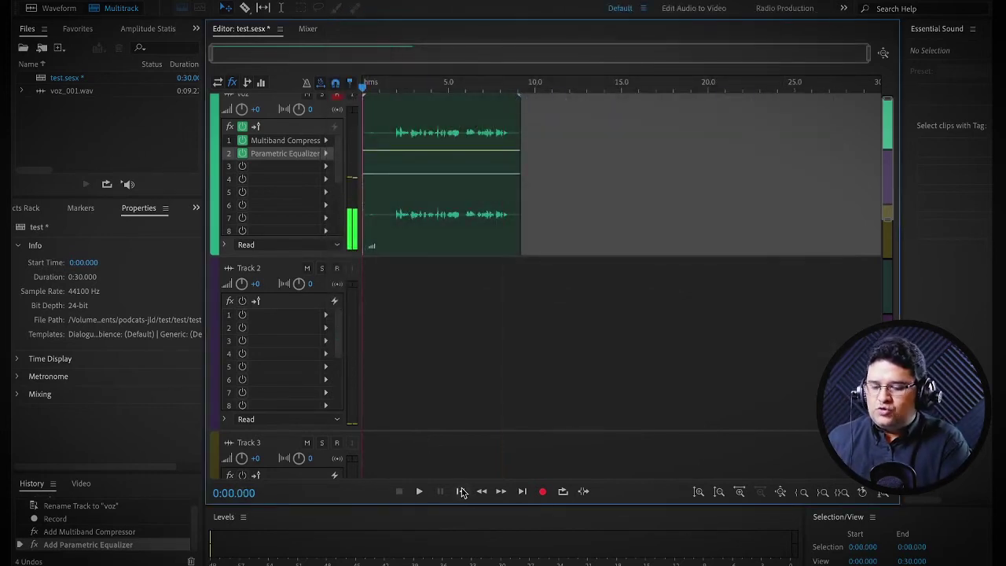
{"action": "key", "text": "space"}
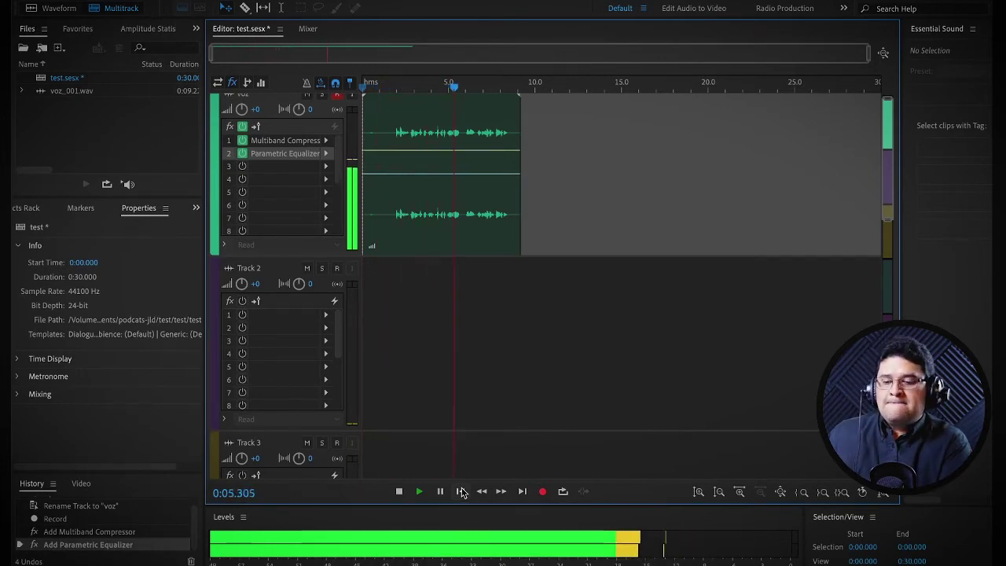
{"action": "key", "text": "space"}
{"action": "left_click", "coordinate": [462, 491]}
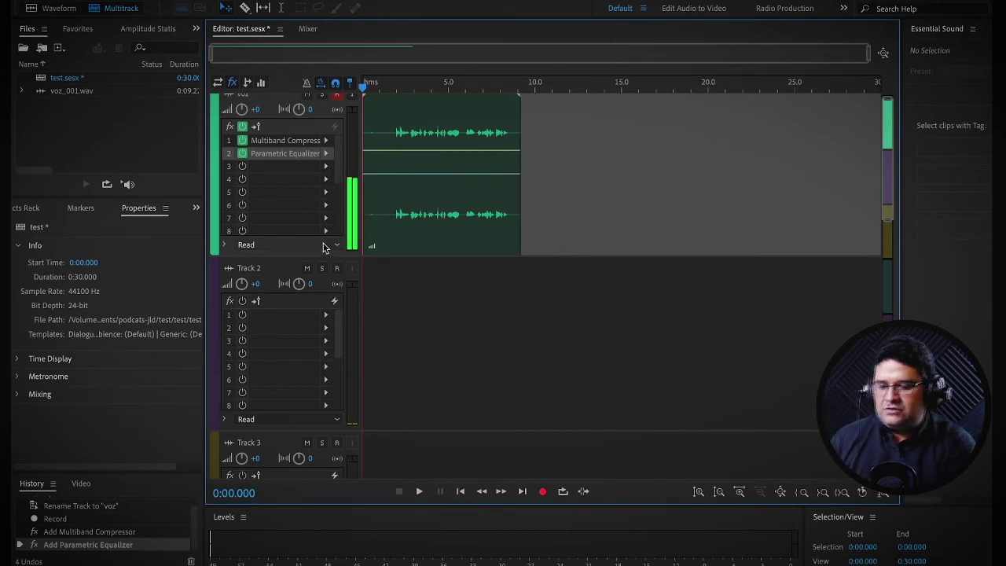
Add a DeNoise effect to the third slot of the voz track during playback, and stop the clip at about 7.7 s.
{"action": "left_click", "coordinate": [326, 166]}
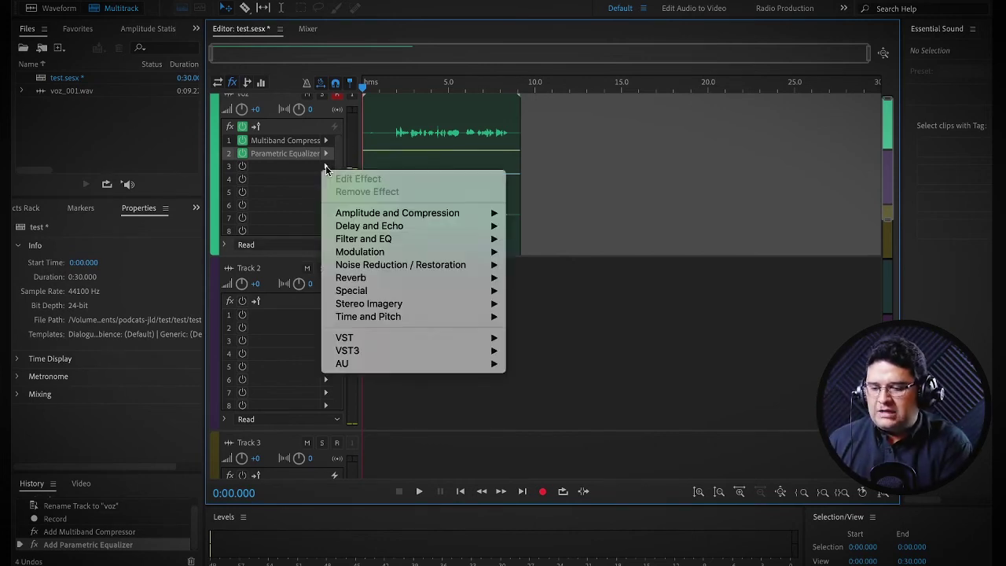
{"action": "key", "text": "Escape"}
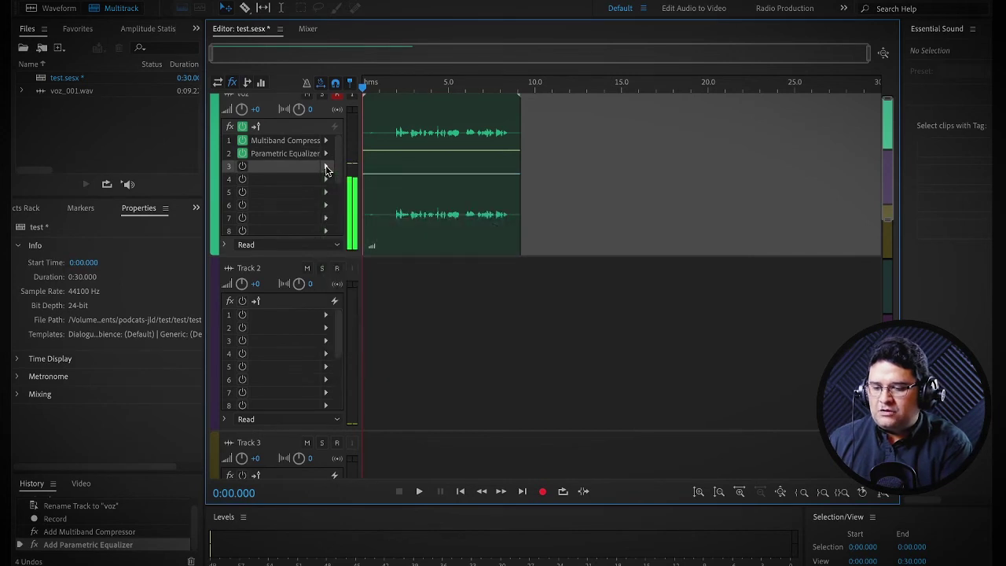
{"action": "key", "text": "space"}
{"action": "left_click", "coordinate": [326, 168]}
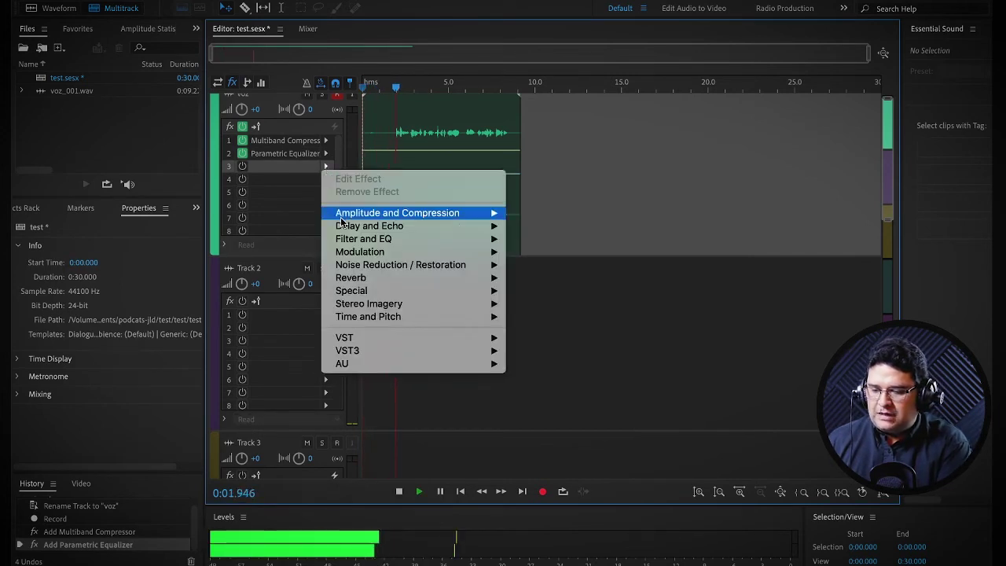
{"action": "mouse_move", "coordinate": [365, 269]}
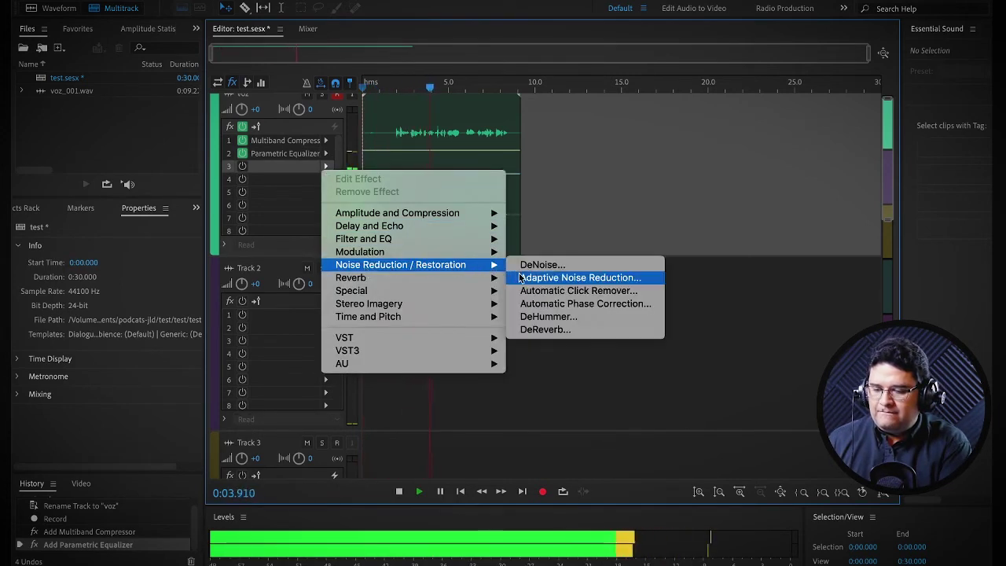
{"action": "key", "text": "Escape"}
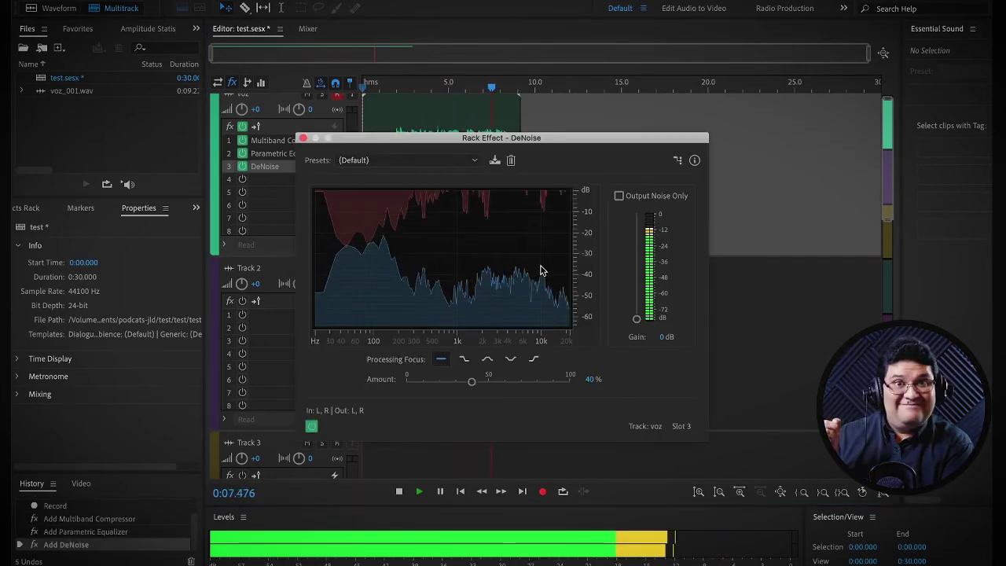
{"action": "key", "text": "space"}
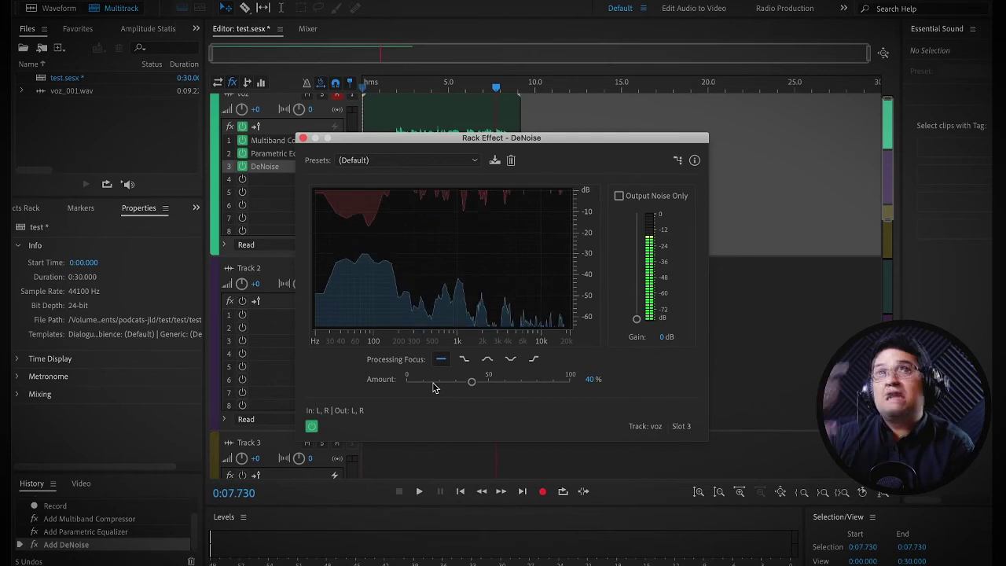
Apply the Light Noise Reduction preset to the DeNoise effect and close its window.
{"action": "left_click", "coordinate": [370, 162]}
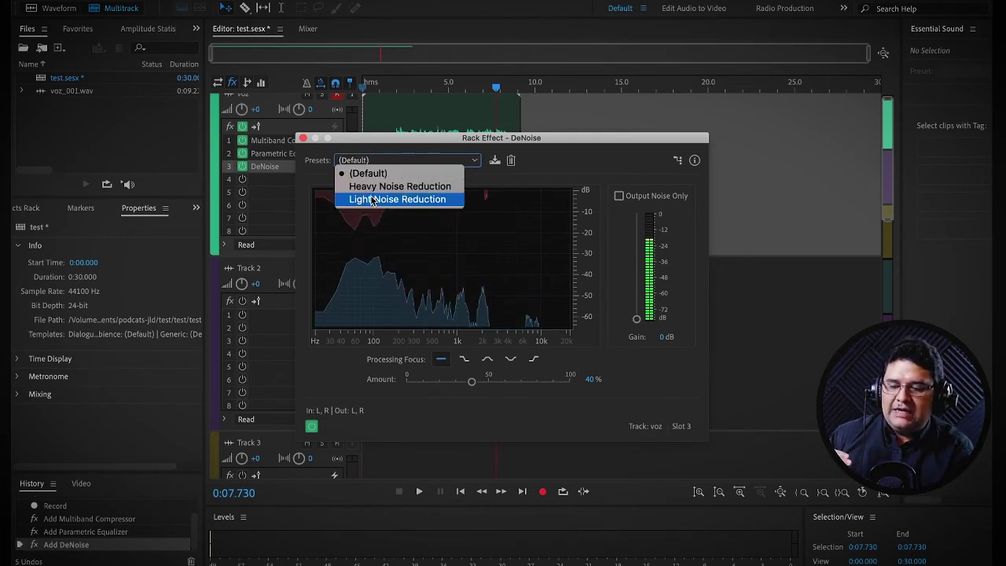
{"action": "left_click", "coordinate": [373, 199]}
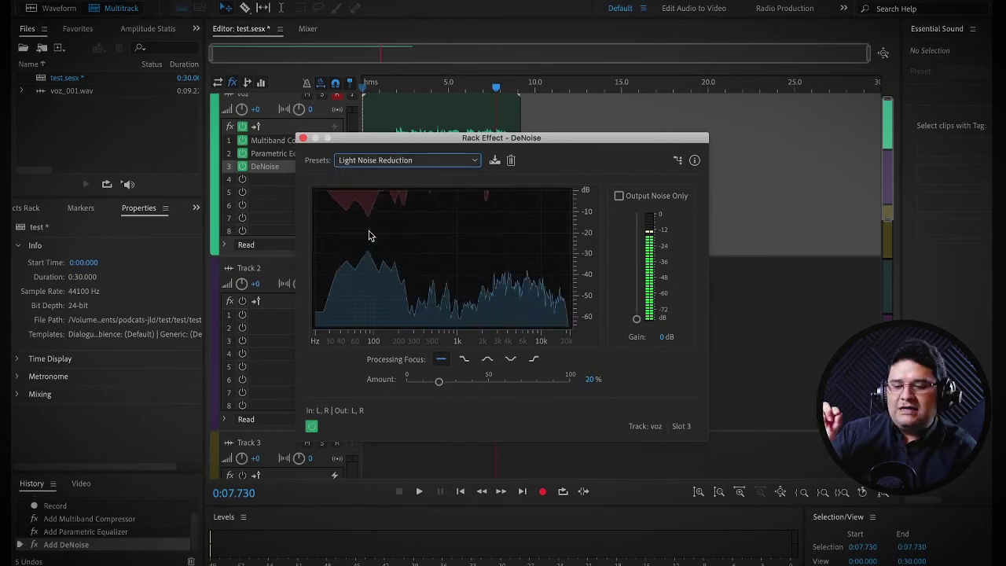
{"action": "left_click", "coordinate": [302, 140]}
Play the voice clip with DeNoise applied from the session start to about 6.8 s.
{"action": "left_click", "coordinate": [462, 494]}
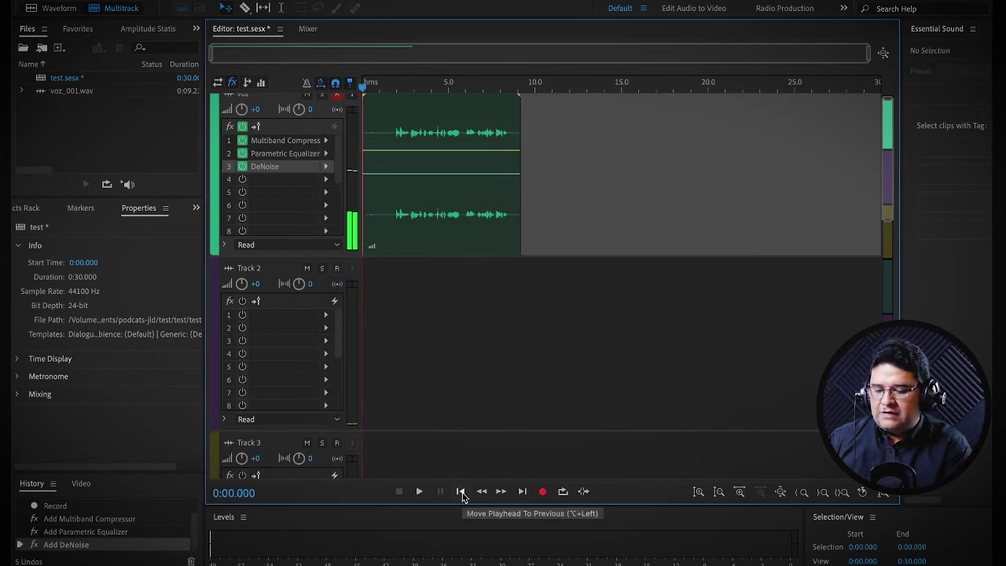
{"action": "key", "text": "space"}
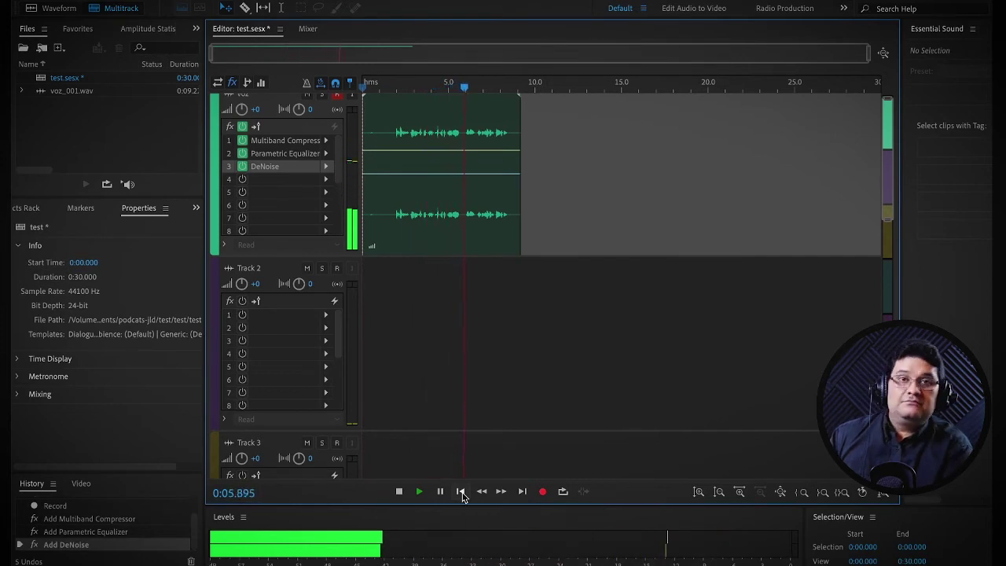
{"action": "key", "text": "space"}
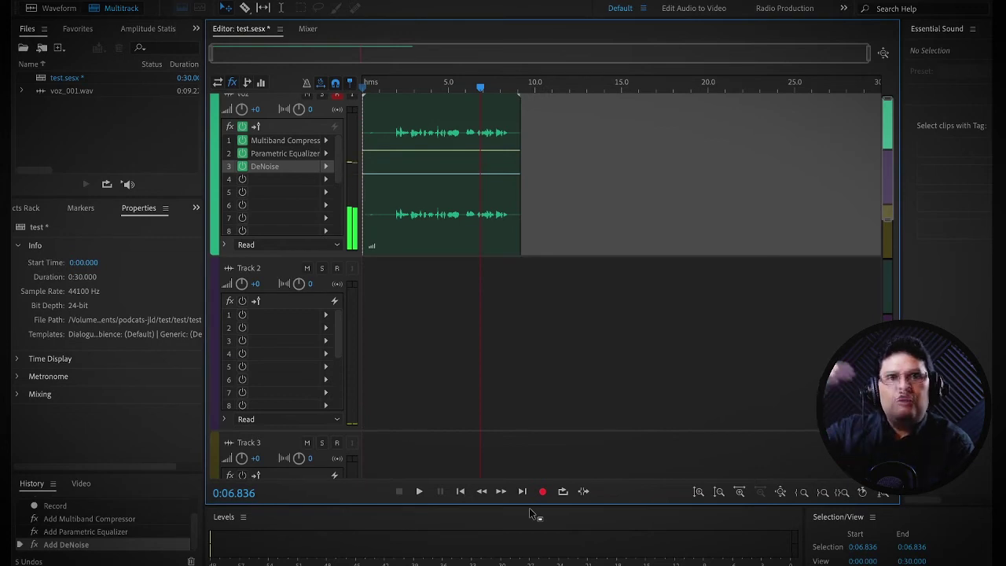
Add a Hard Limiter to the fourth slot of the voz track with the Limit to -3dB preset, and close its window.
{"action": "left_click", "coordinate": [327, 179]}
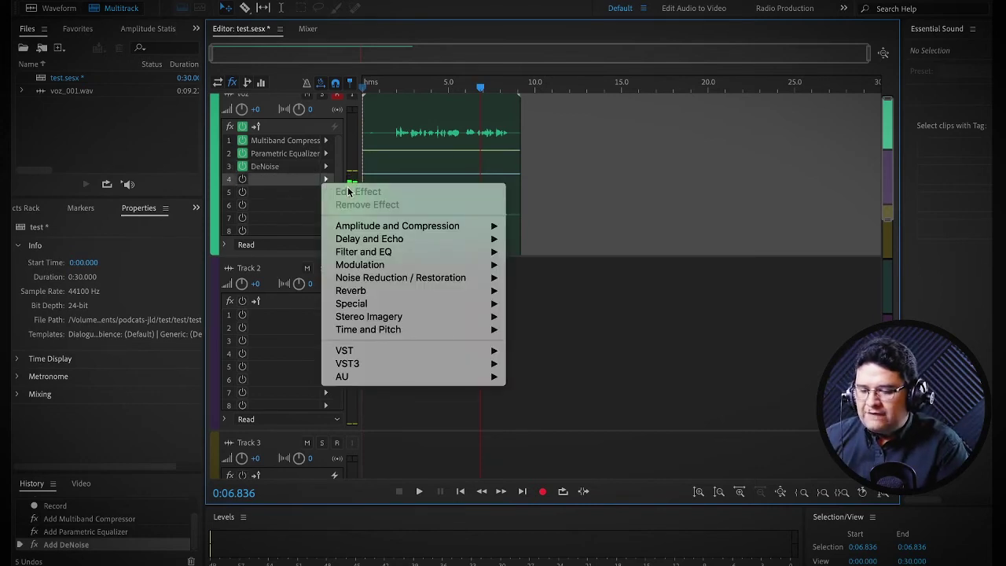
{"action": "mouse_move", "coordinate": [385, 227]}
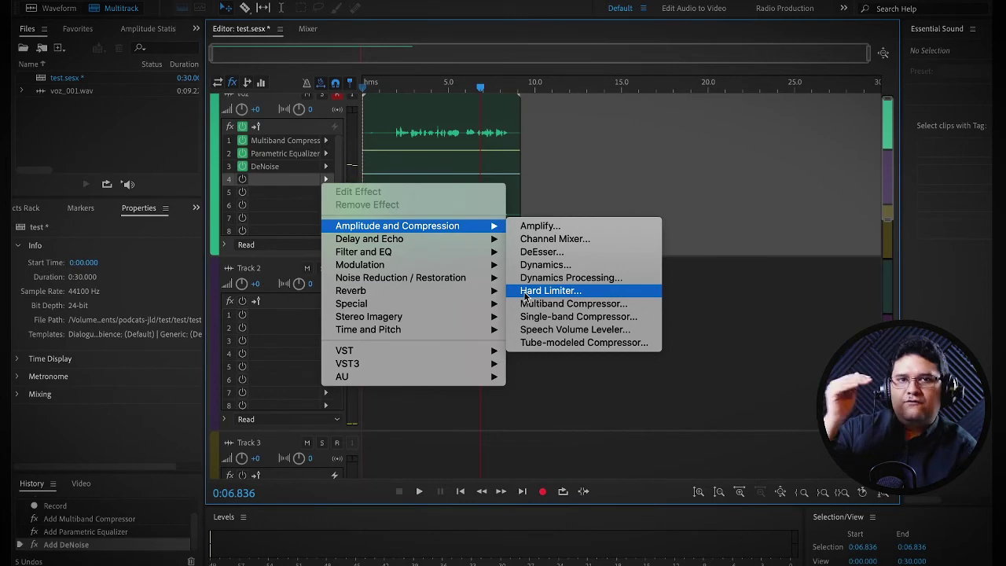
{"action": "left_click", "coordinate": [526, 296]}
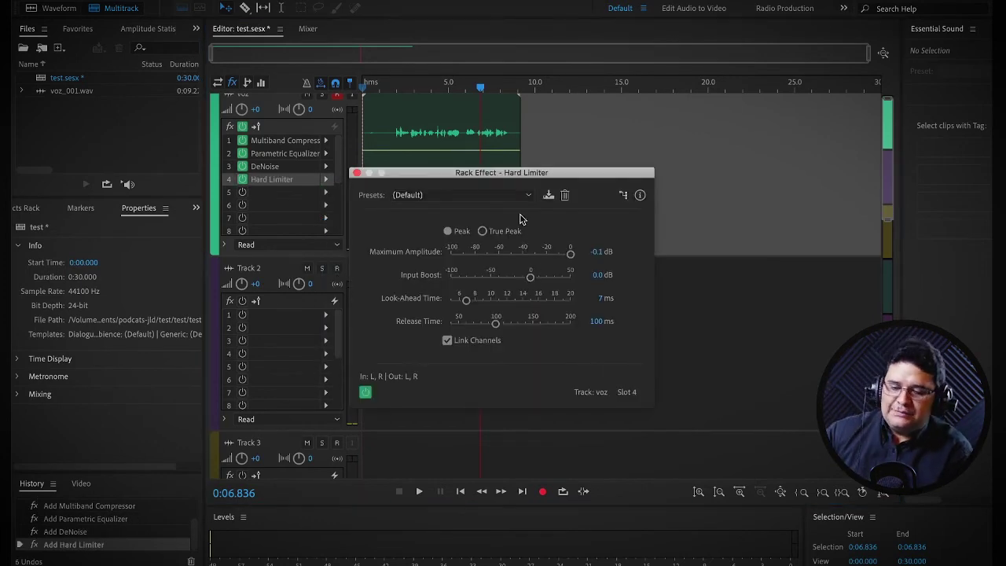
{"action": "left_click", "coordinate": [494, 197]}
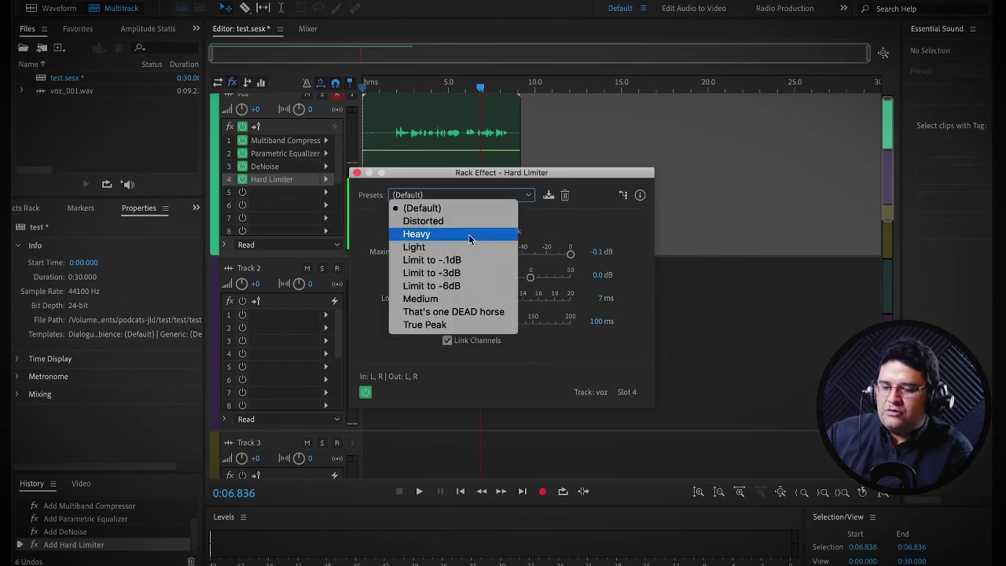
{"action": "left_click", "coordinate": [468, 274]}
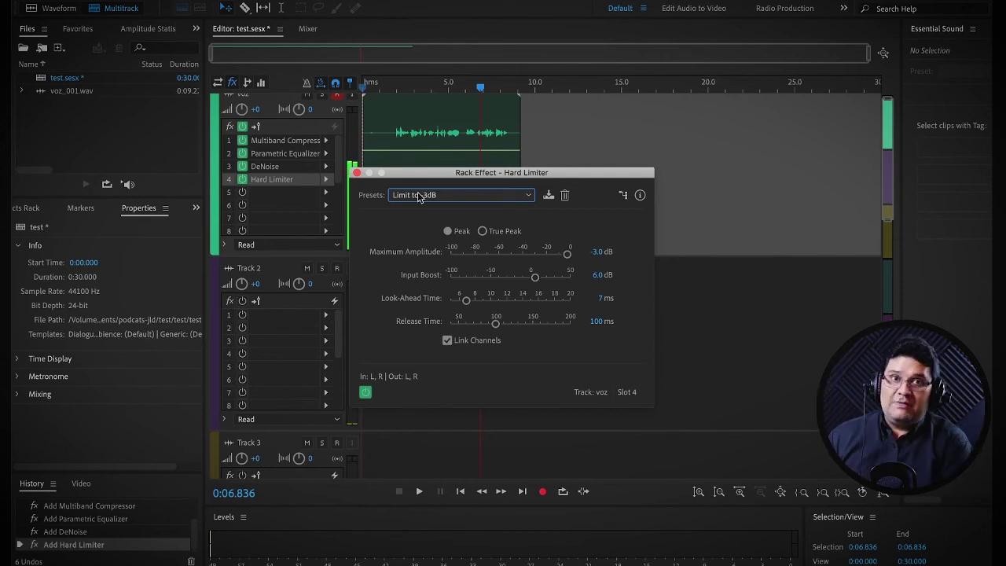
{"action": "left_click", "coordinate": [356, 173]}
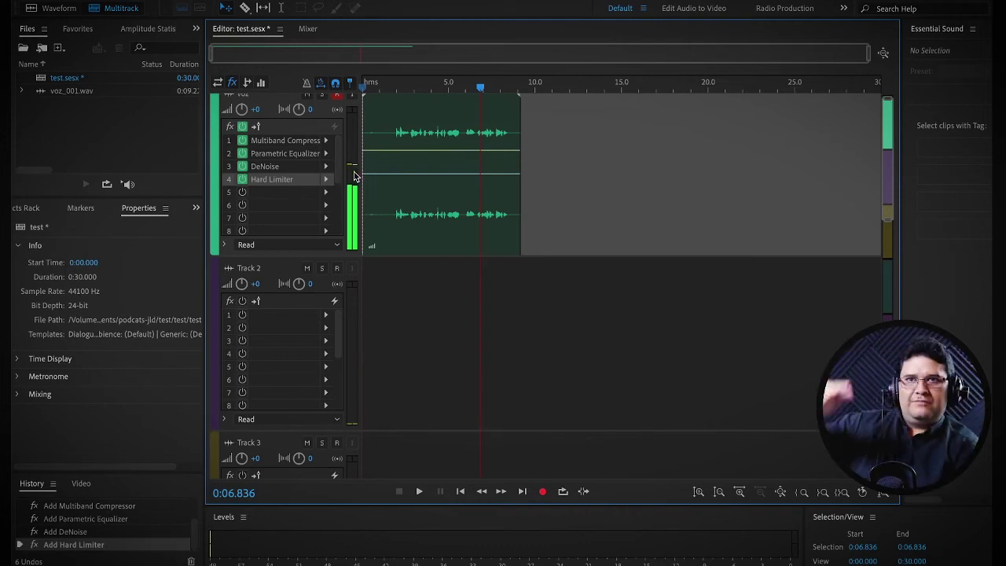
Play the voice clip twice from the session start with the full effect chain, stopping the first pass at about 5.6 s.
{"action": "left_click", "coordinate": [460, 491]}
{"action": "key", "text": "space"}
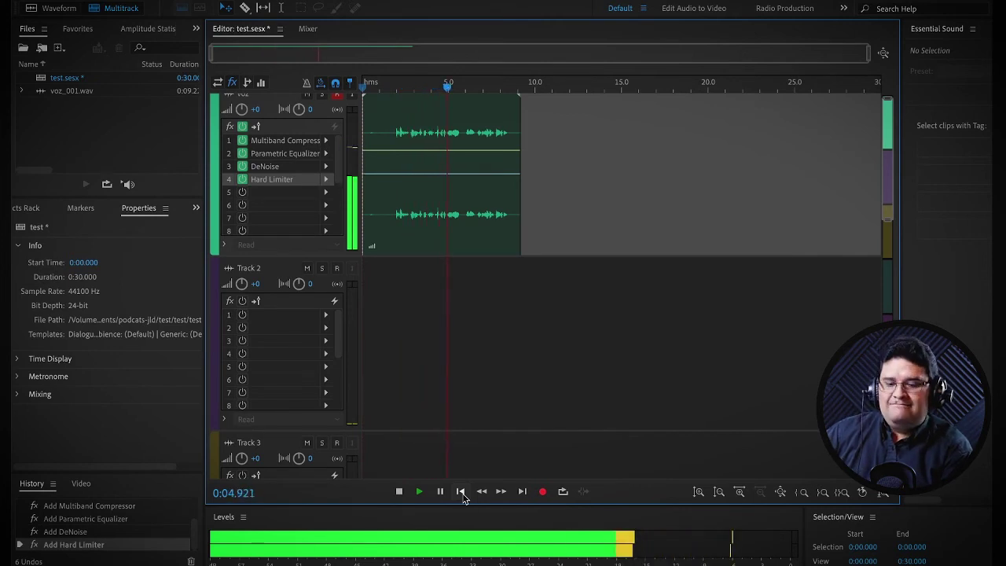
{"action": "key", "text": "space"}
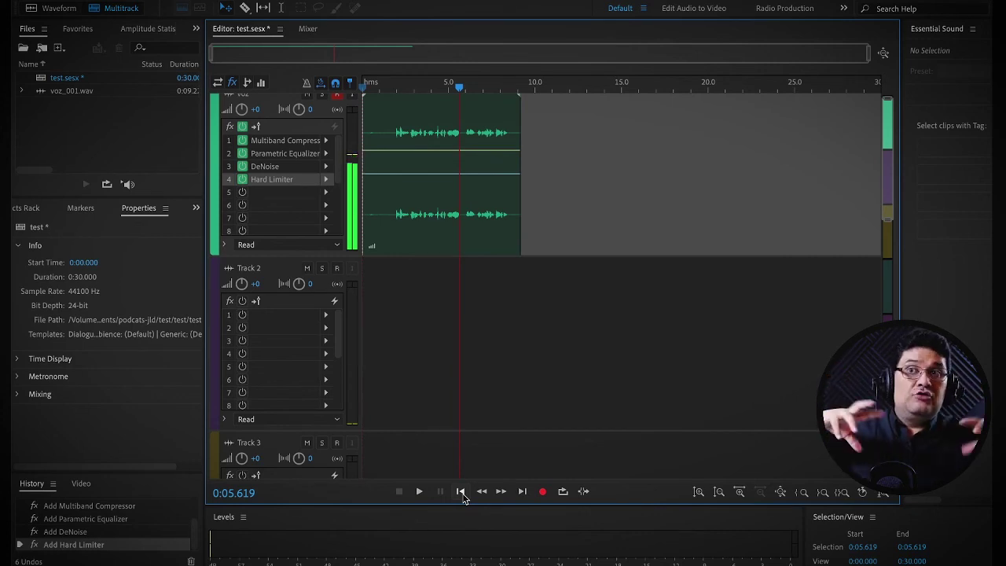
{"action": "left_click", "coordinate": [461, 492]}
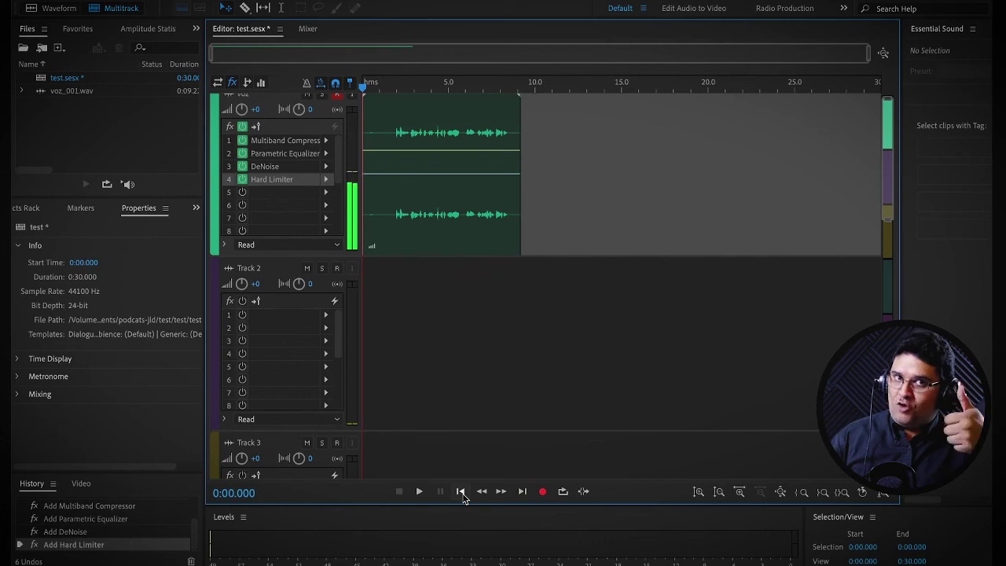
{"action": "key", "text": "space"}
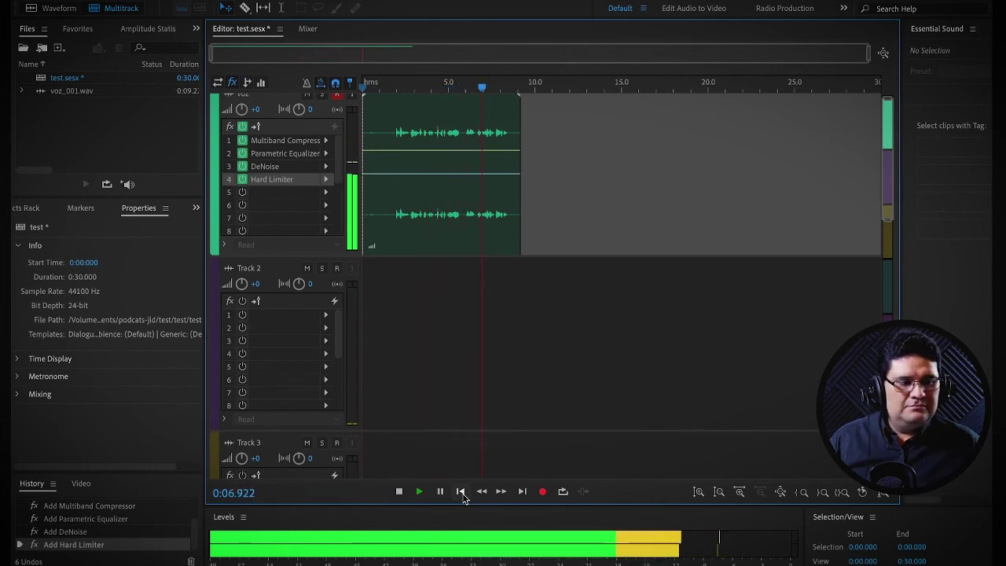
{"action": "key", "text": "space"}
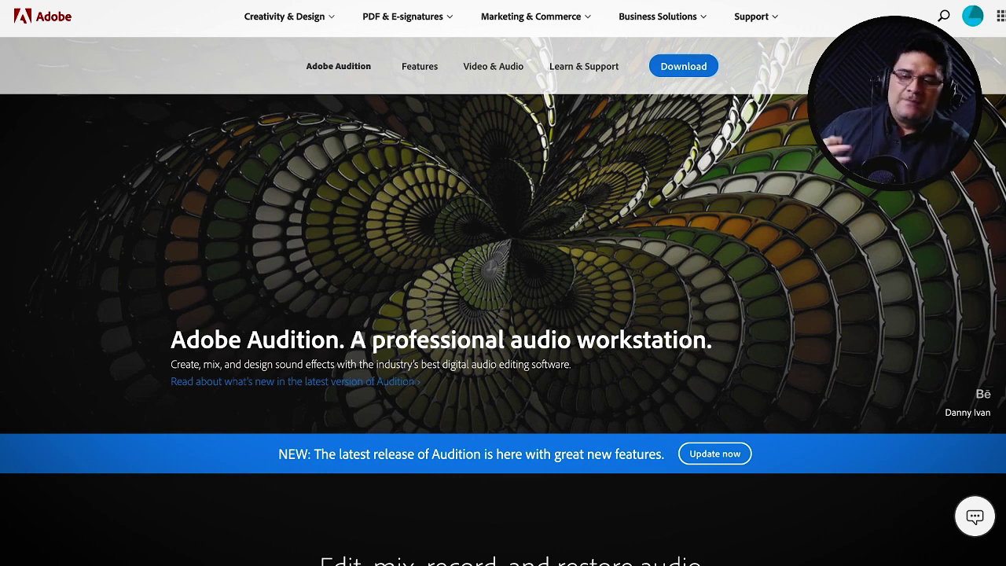
Jump to the end of the Adobe Audition product page and look back up through its sections.
{"action": "key", "text": "End"}
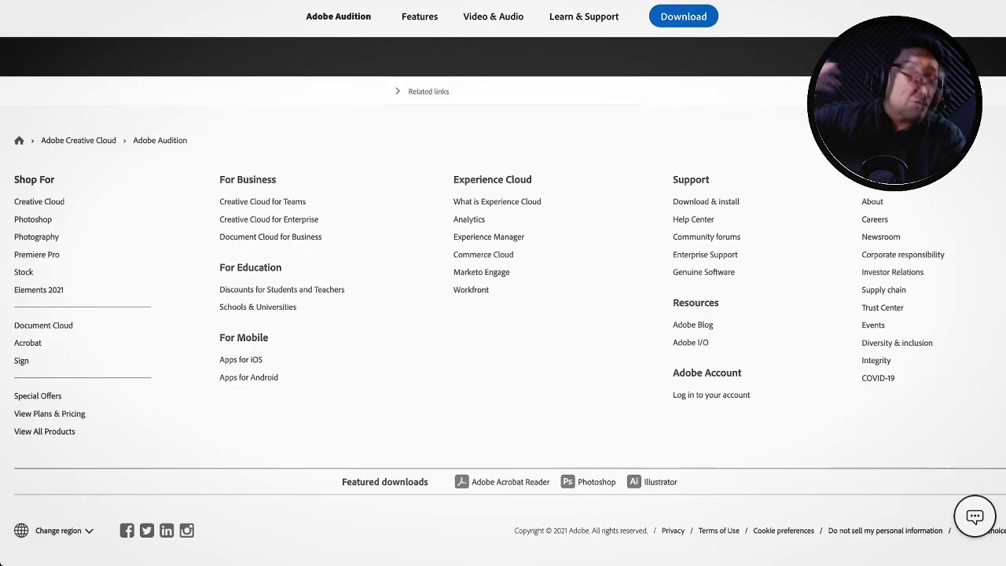
{"action": "scroll", "coordinate": [503, 314], "scroll_direction": "up", "scroll_amount": 4}
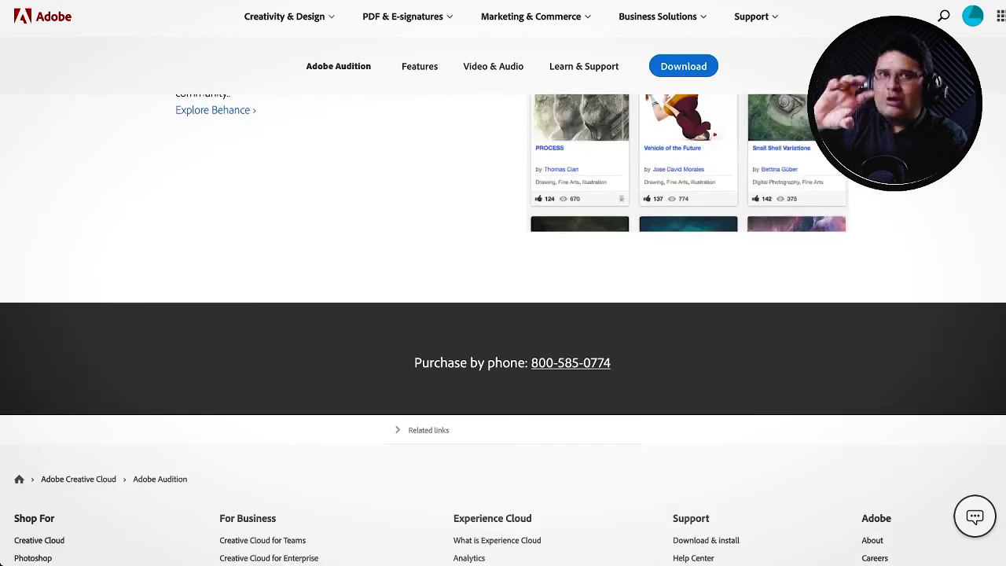
{"action": "scroll", "coordinate": [503, 314], "scroll_direction": "up", "scroll_amount": 3}
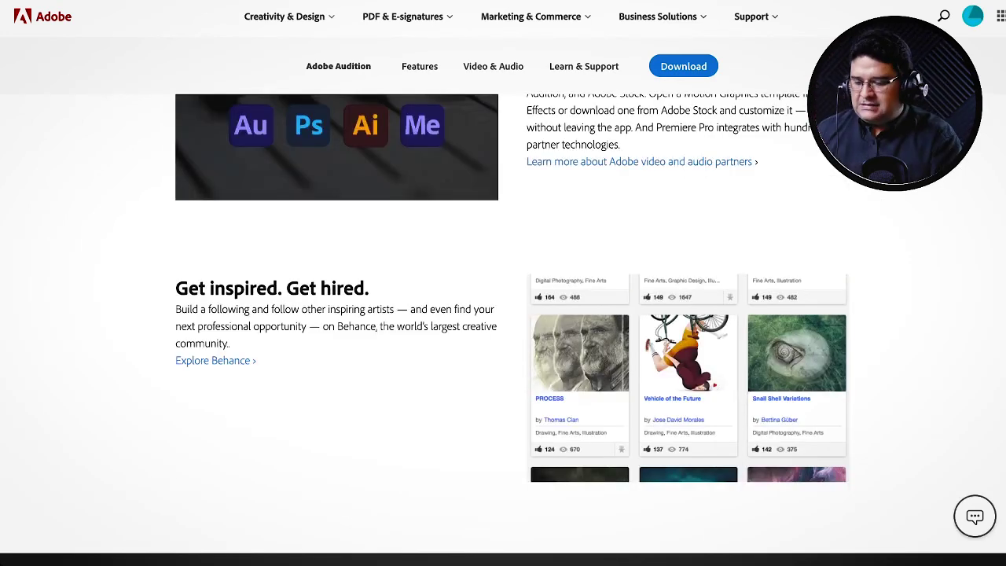
{"action": "scroll", "coordinate": [503, 315], "scroll_direction": "up", "scroll_amount": 2}
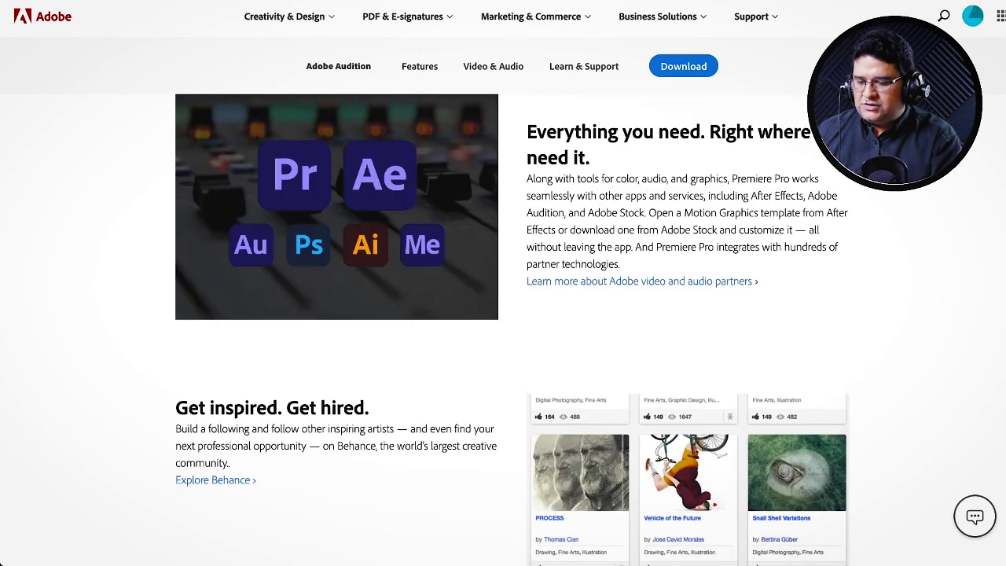
{"action": "scroll", "coordinate": [503, 314], "scroll_direction": "up", "scroll_amount": 1}
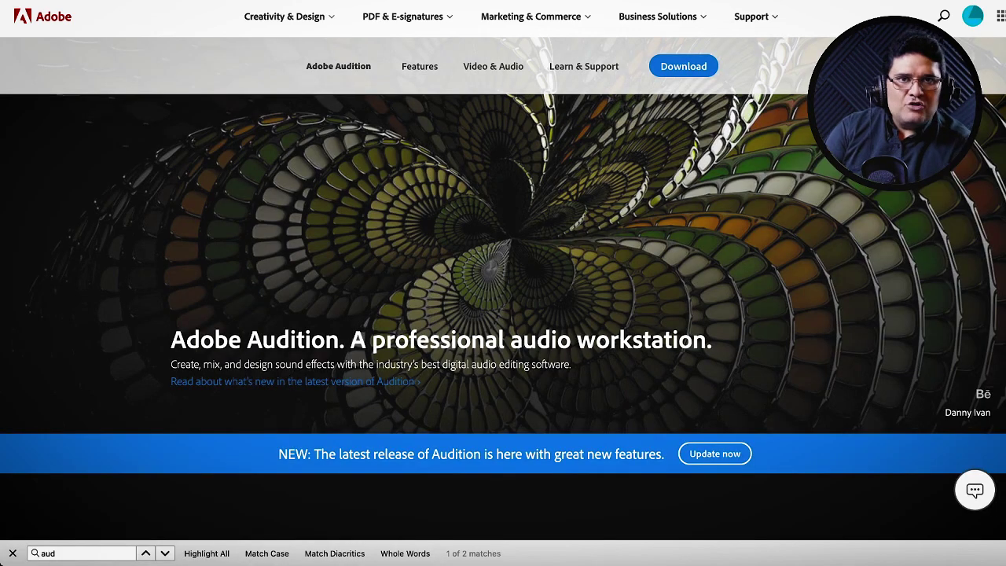